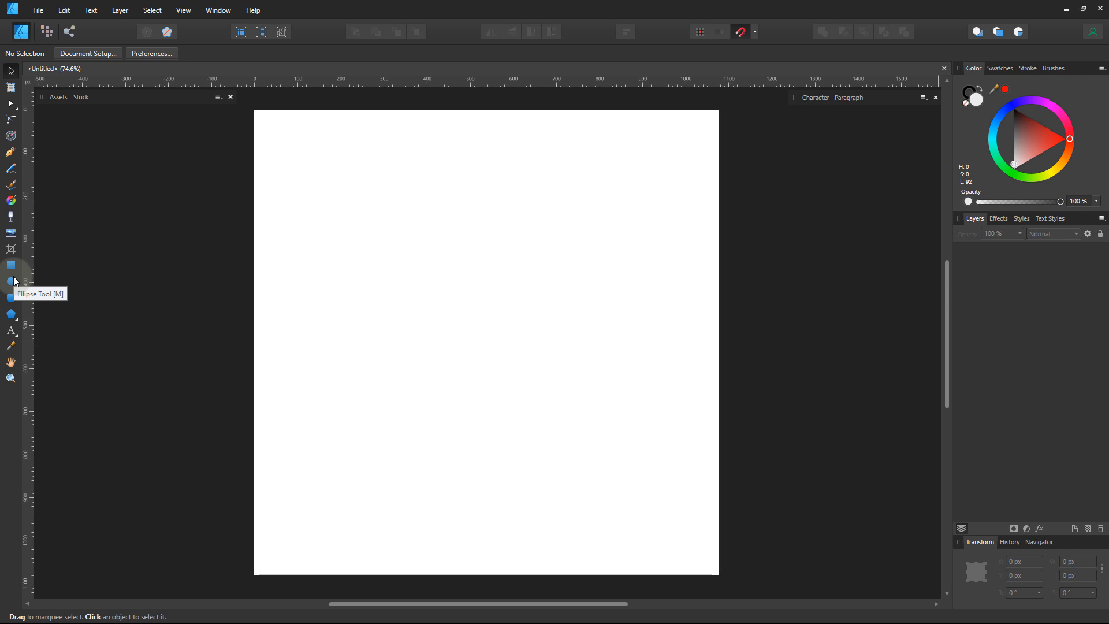
- Draw a circle about 646 px wide outward from the centre of the canvas
{"action": "left_click", "coordinate": [14, 282]}
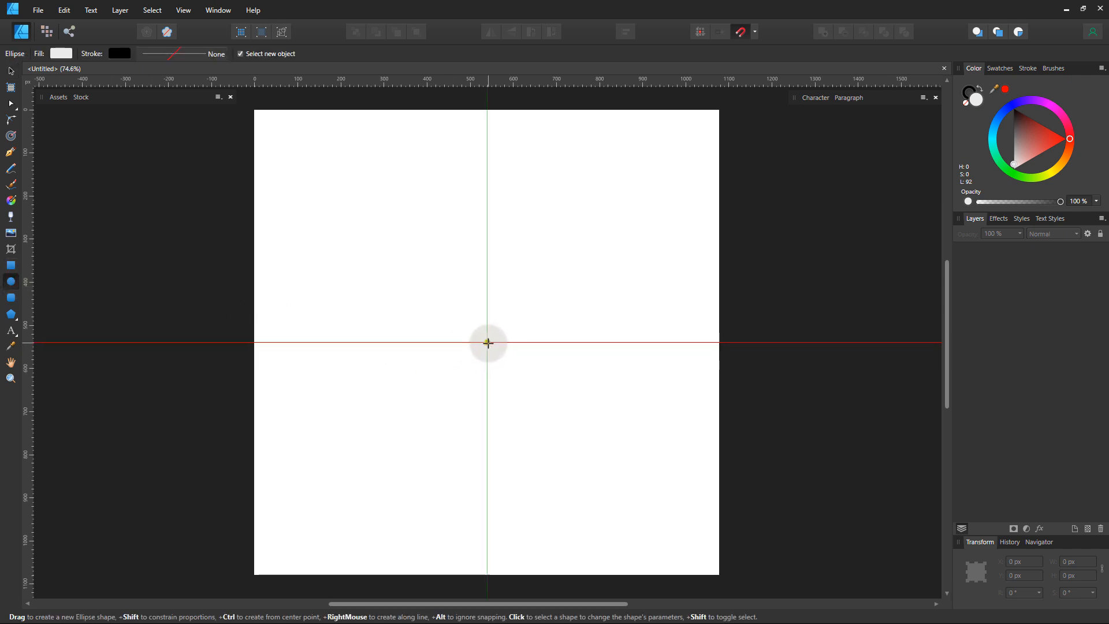
{"action": "left_click_drag", "start_coordinate": [488, 342], "coordinate": [646, 459]}
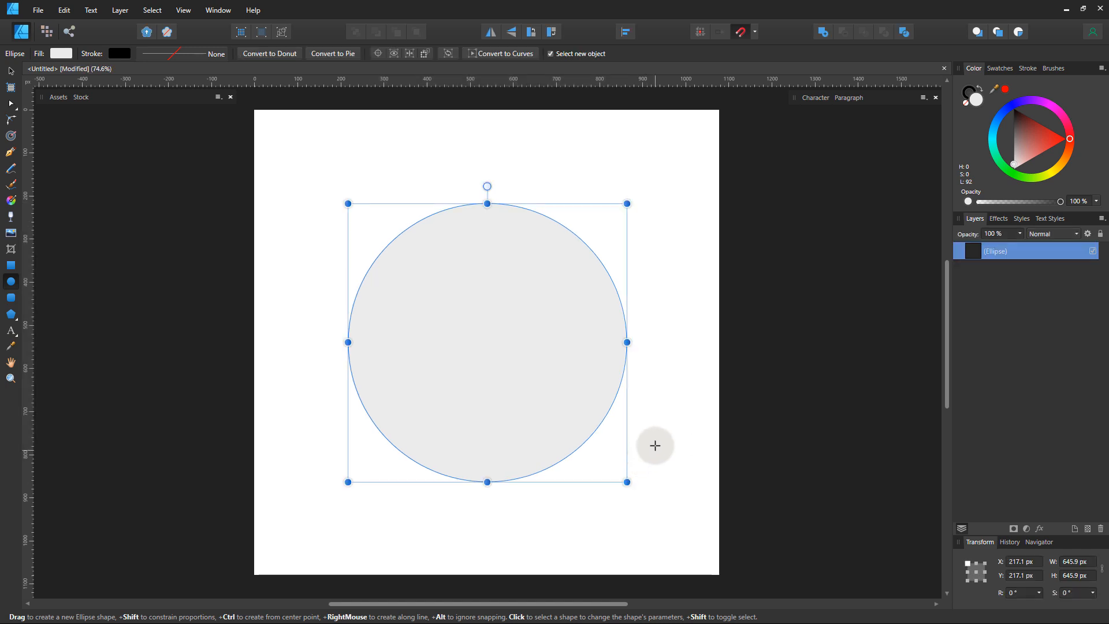
{"action": "key", "text": "v"}
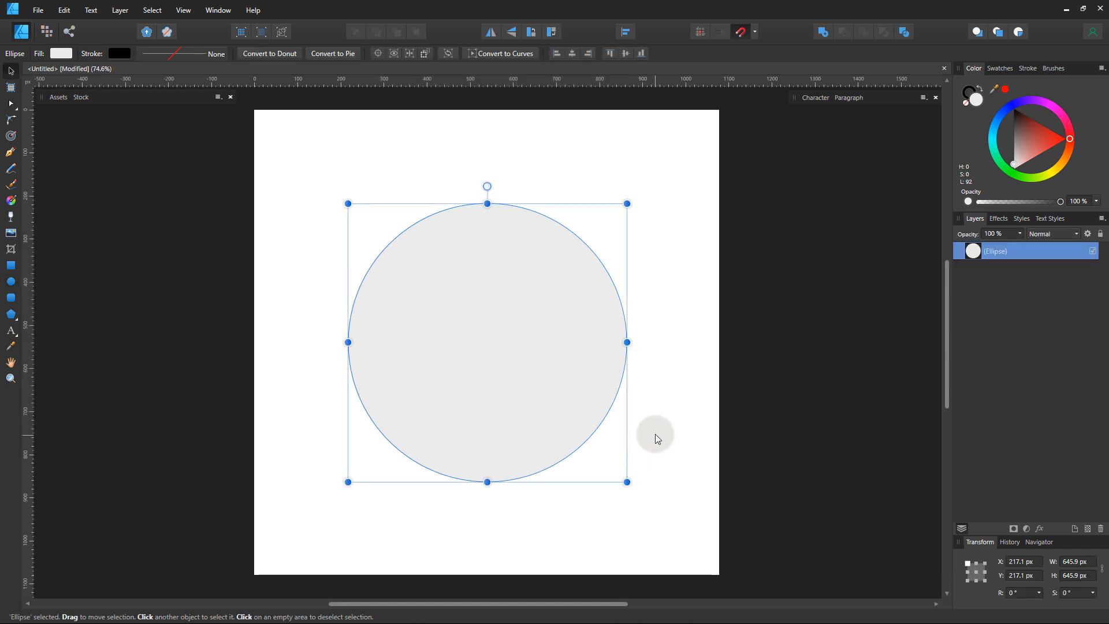
- Fill the circle with light orange (H 26, S 95, L 60) and enlarge it around its centre to about 736 px
{"action": "left_click", "coordinate": [1069, 158]}
{"action": "left_click", "coordinate": [1049, 152]}
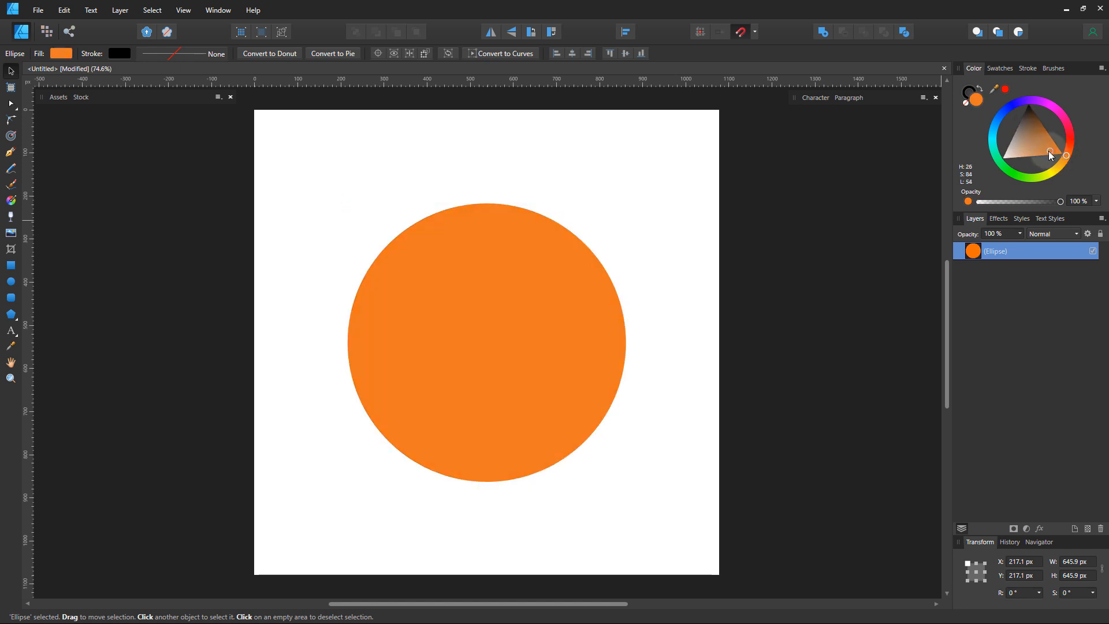
{"action": "mouse_move", "coordinate": [1049, 153]}
{"action": "left_mouse_down"}
{"action": "mouse_move", "coordinate": [1038, 151]}
{"action": "mouse_move", "coordinate": [1050, 155]}
{"action": "left_mouse_up"}
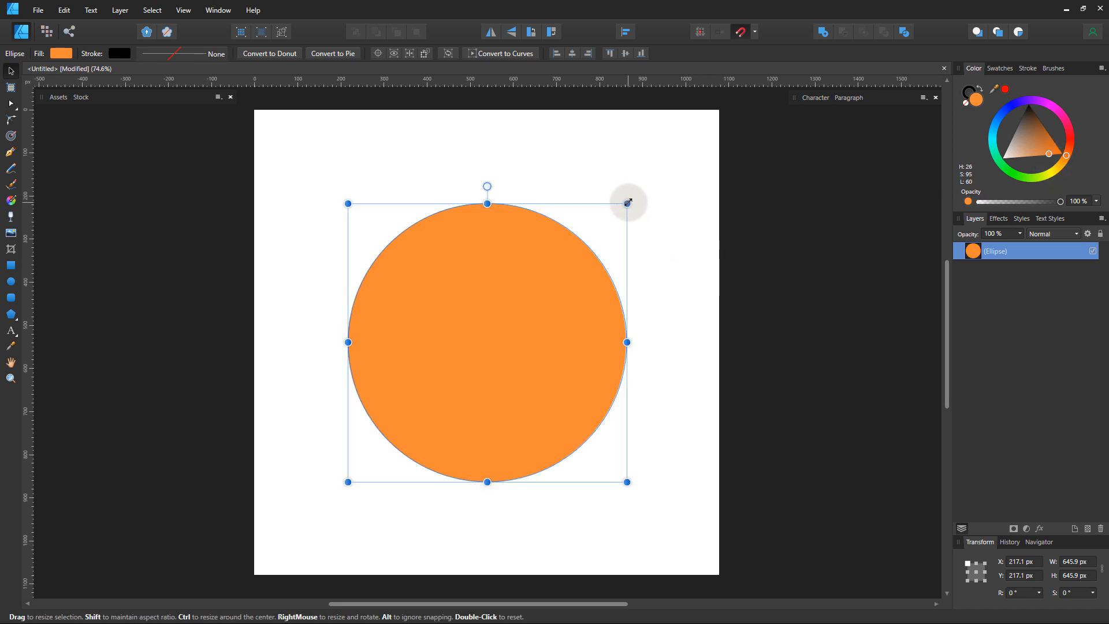
{"action": "left_click_drag", "start_coordinate": [628, 202], "coordinate": [653, 188]}
- Duplicate the circle as a slightly redder orange copy (hue 20), shrunk around its centre to about 653 px
{"action": "right_click", "coordinate": [1055, 256]}
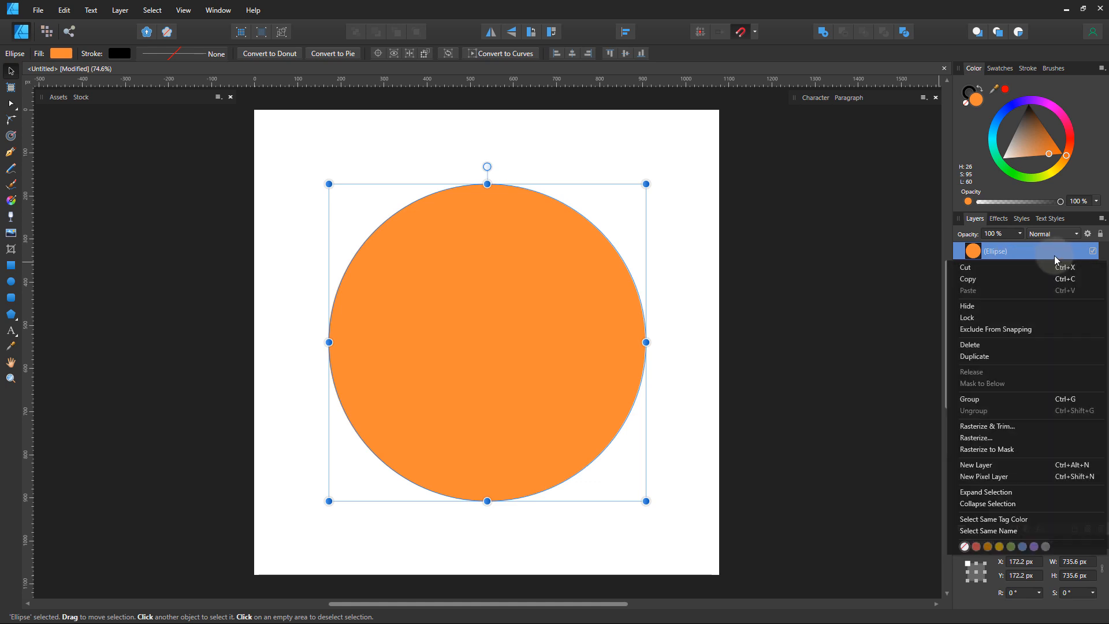
{"action": "left_click", "coordinate": [998, 356]}
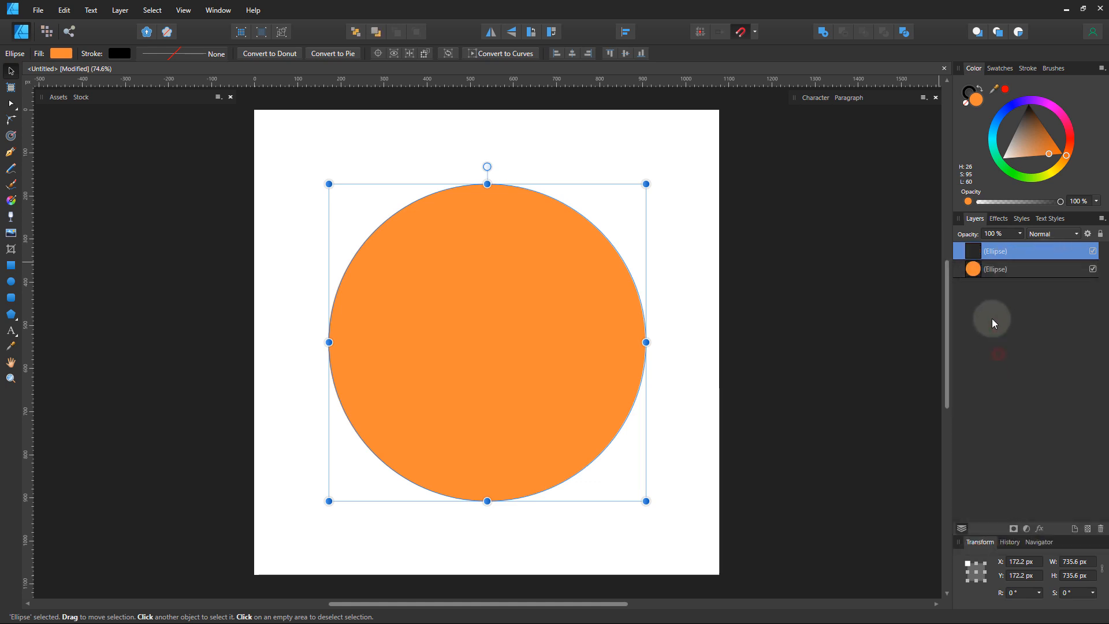
{"action": "left_click_drag", "start_coordinate": [1066, 157], "coordinate": [1072, 153]}
{"action": "left_click_drag", "start_coordinate": [648, 183], "coordinate": [628, 200]}
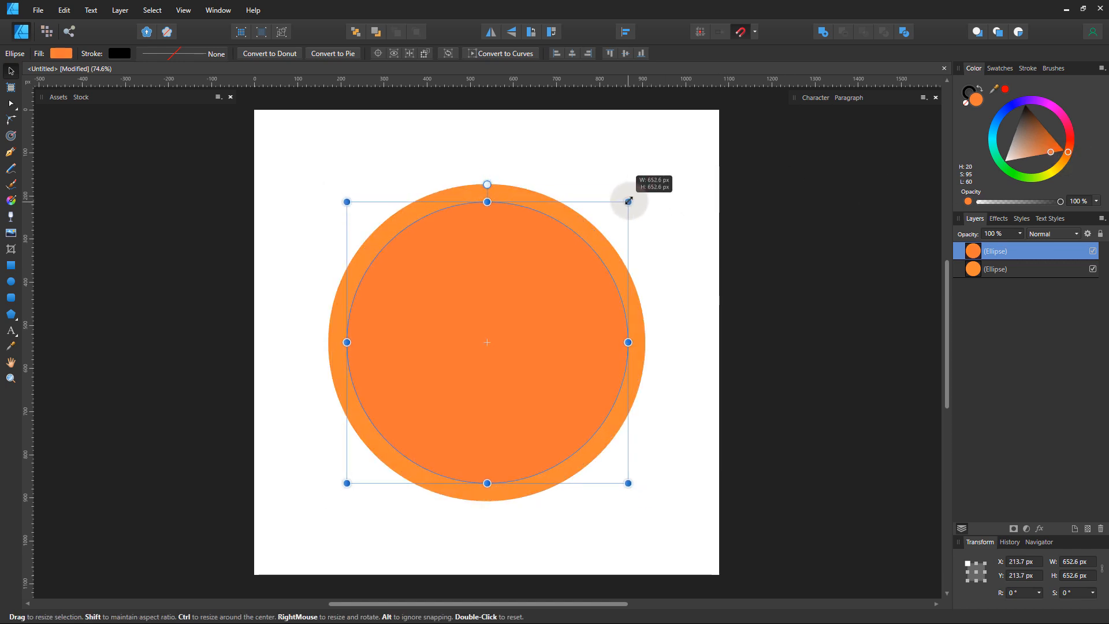
{"action": "left_click", "coordinate": [719, 231]}
{"action": "left_click", "coordinate": [610, 300]}
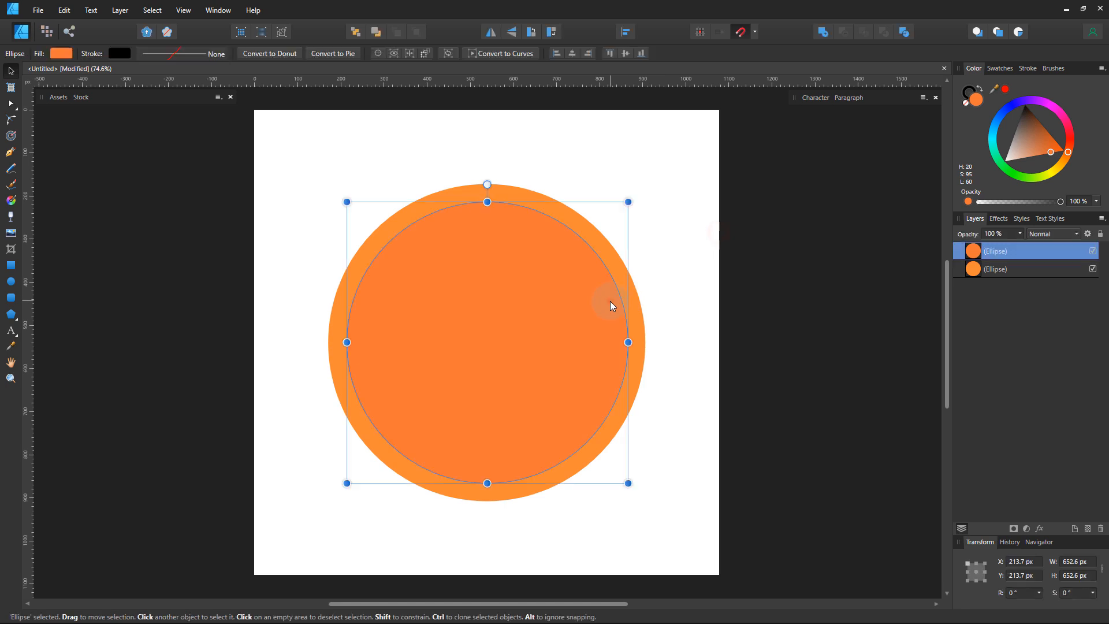
- Shift the inner circle's fill hue further toward red, to 17
{"action": "left_click_drag", "start_coordinate": [1066, 151], "coordinate": [1070, 150]}
{"action": "left_click", "coordinate": [796, 272]}
{"action": "left_click", "coordinate": [572, 331]}
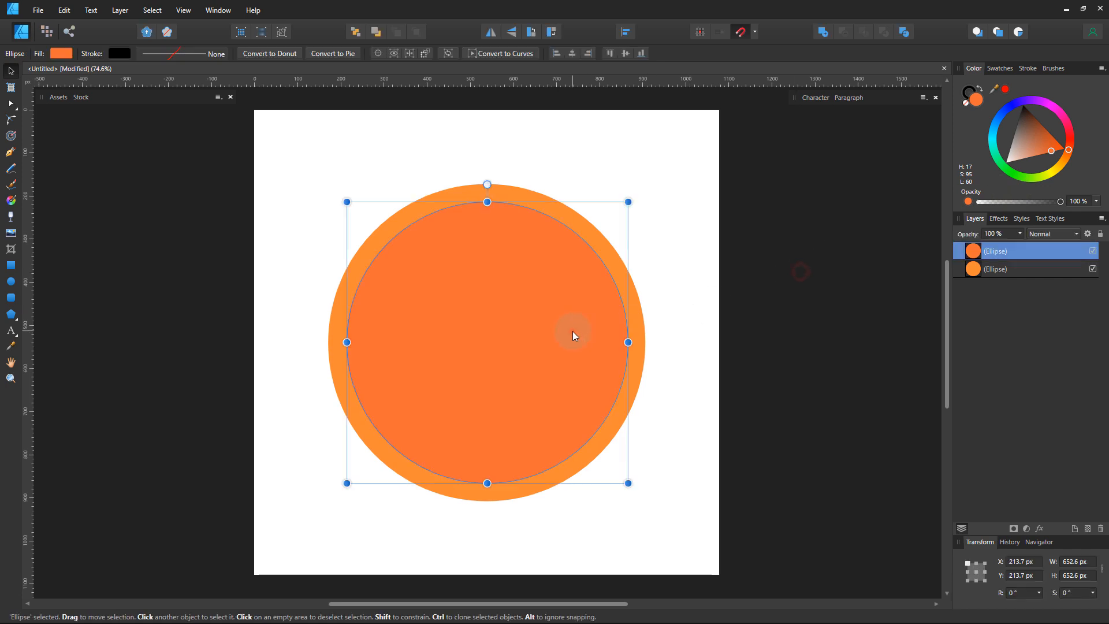
- Duplicate the inner circle as a yellow copy (hue 48), shrunk around its centre to about 489 px
{"action": "right_click", "coordinate": [1004, 248]}
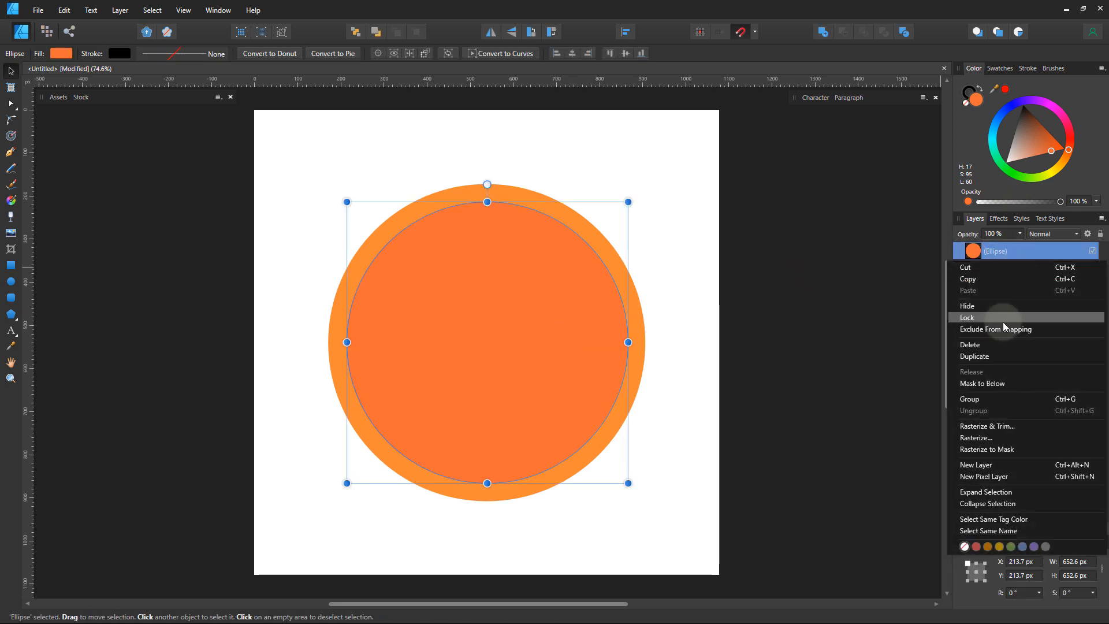
{"action": "left_click", "coordinate": [995, 356]}
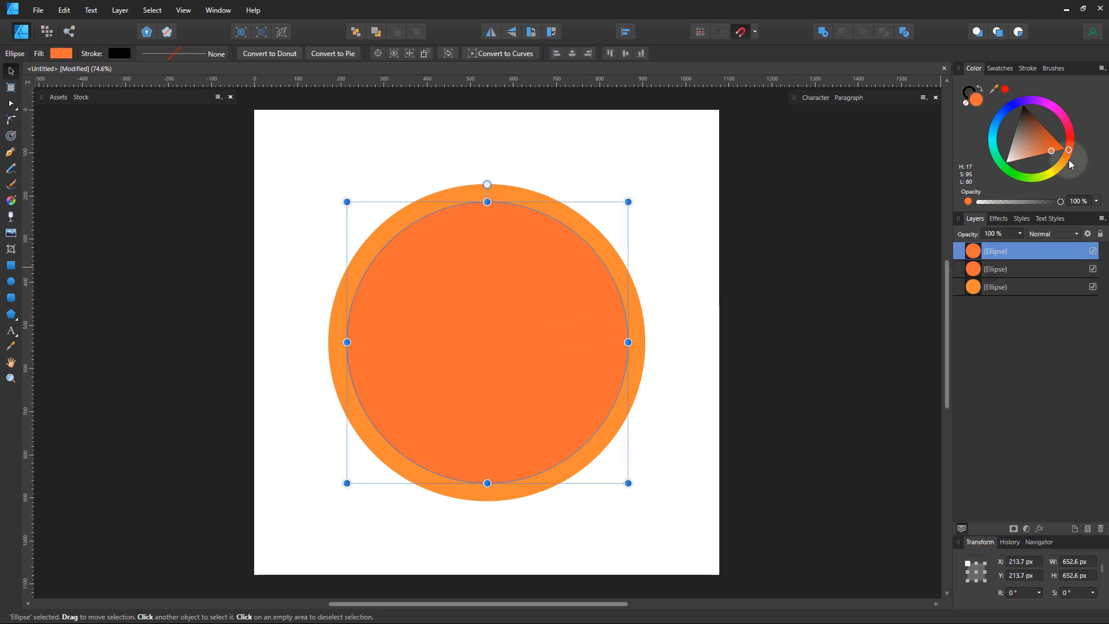
{"action": "left_click_drag", "start_coordinate": [1070, 163], "coordinate": [1062, 171]}
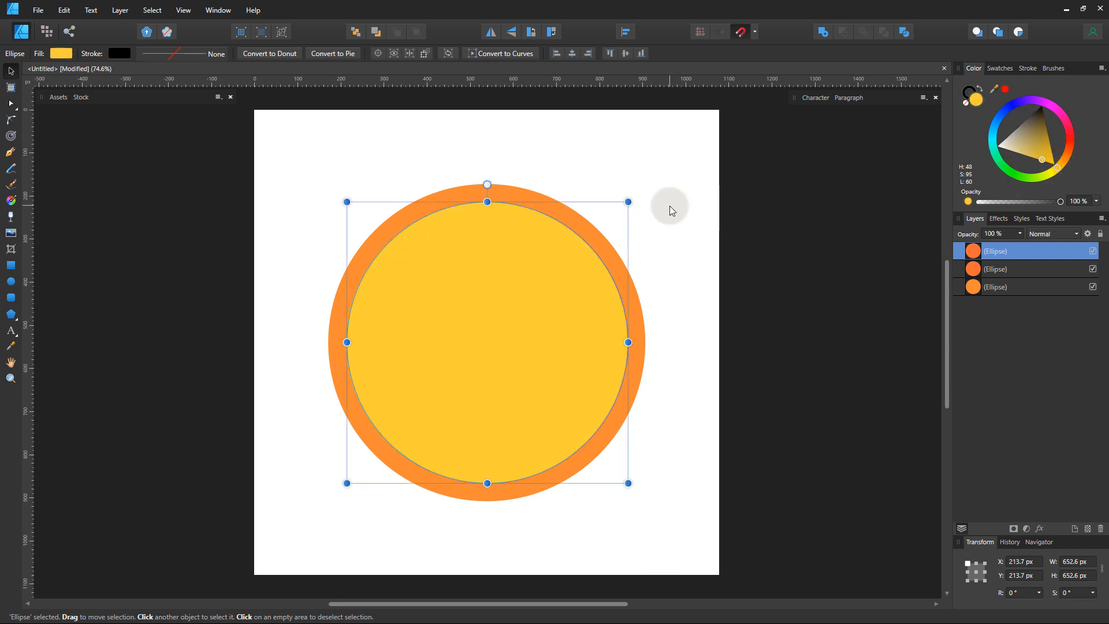
{"action": "left_click_drag", "start_coordinate": [628, 202], "coordinate": [602, 248]}
- Apply a Gaussian Blur layer effect with a radius of about 71.4 px to the yellow circle
{"action": "left_click", "coordinate": [1040, 528]}
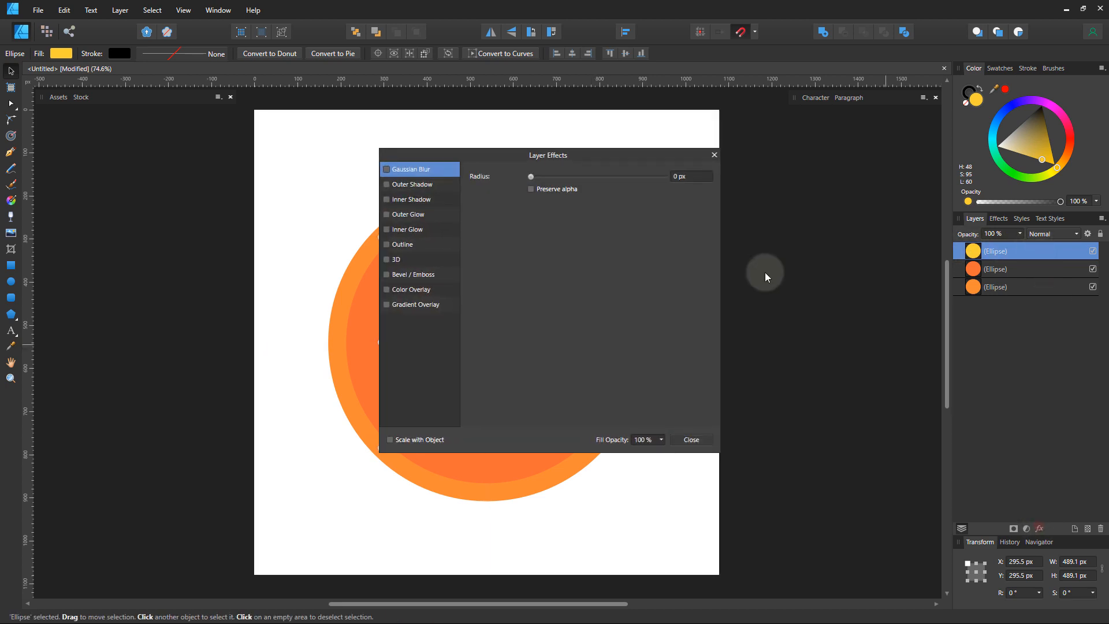
{"action": "left_click_drag", "start_coordinate": [578, 157], "coordinate": [953, 176]}
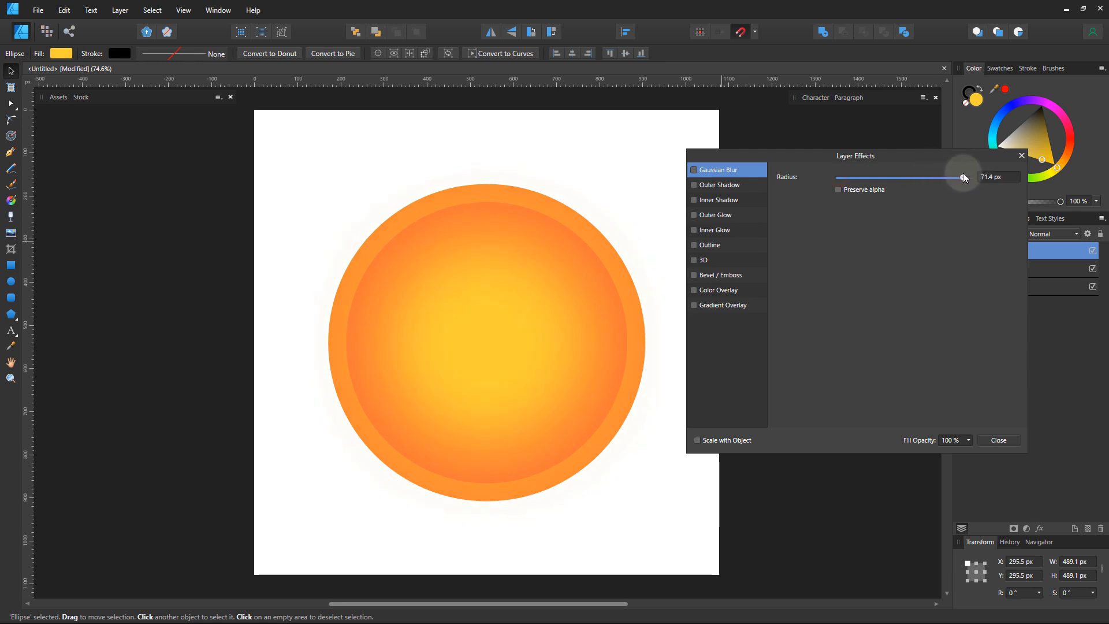
{"action": "left_click_drag", "start_coordinate": [963, 175], "coordinate": [963, 174]}
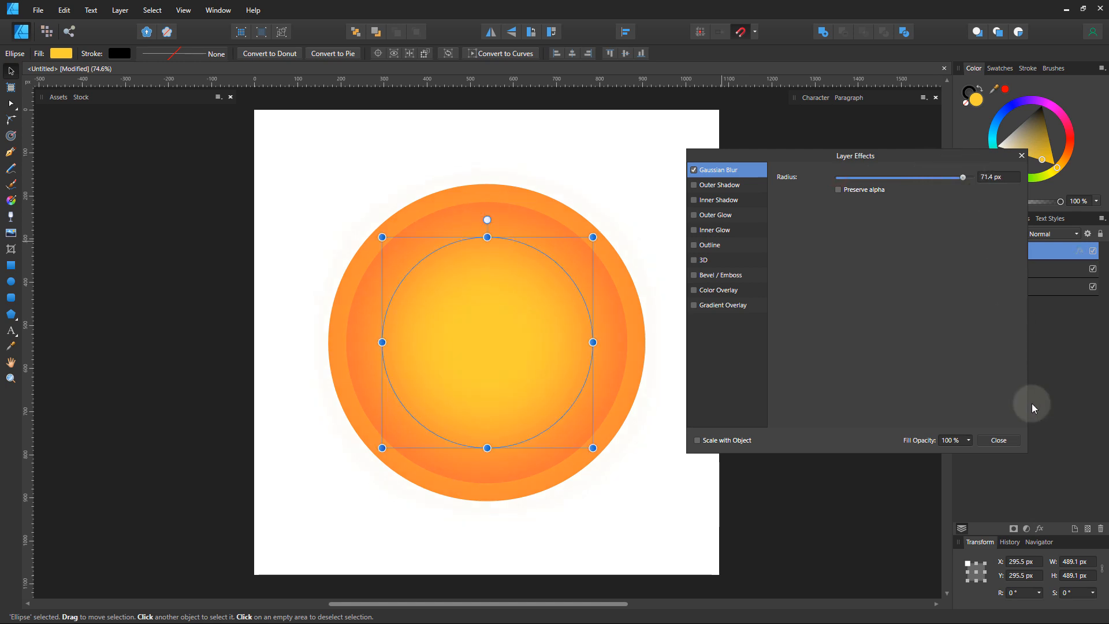
{"action": "left_click", "coordinate": [999, 440]}
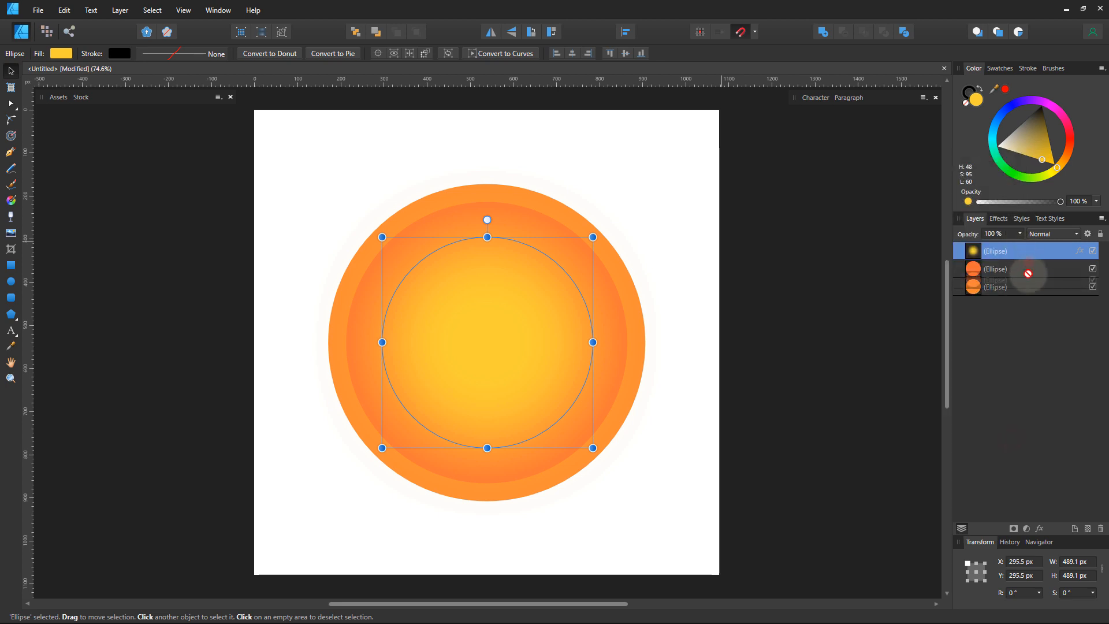
- Clip the blurred yellow circle inside the inner orange circle and lower its opacity to 50%
{"action": "left_click_drag", "start_coordinate": [1022, 255], "coordinate": [983, 253]}
{"action": "left_click", "coordinate": [959, 251]}
{"action": "left_click", "coordinate": [1020, 233]}
{"action": "left_click", "coordinate": [849, 334]}
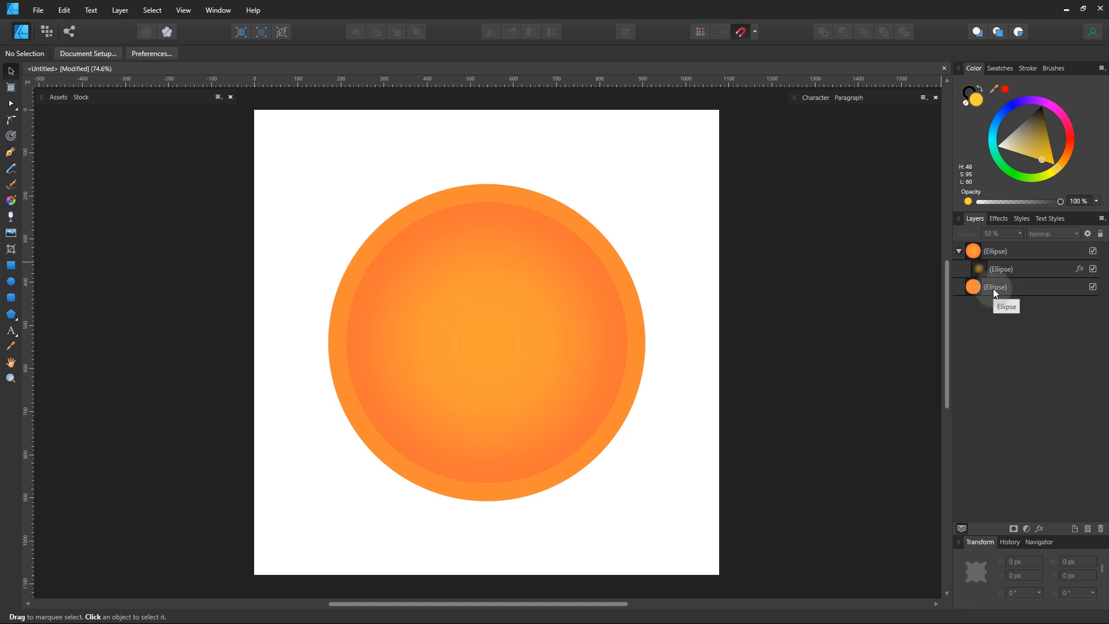
- Deepen the inner circle's orange fill to H 17, S 94, L 57
{"action": "left_click", "coordinate": [1003, 252]}
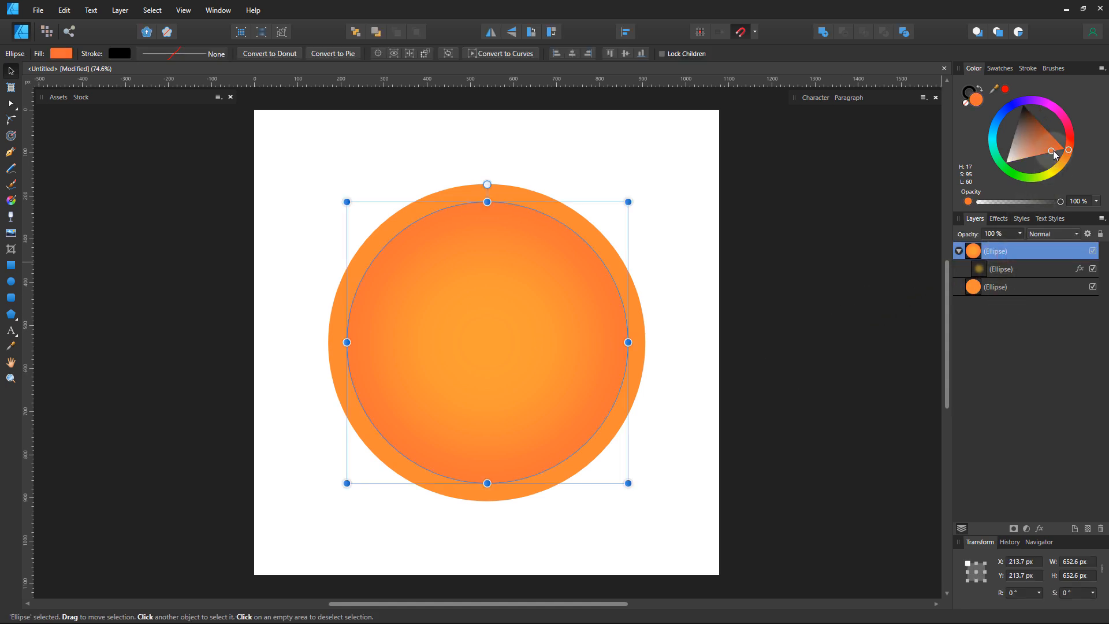
{"action": "left_click_drag", "start_coordinate": [1054, 151], "coordinate": [1055, 154]}
{"action": "left_click", "coordinate": [810, 285]}
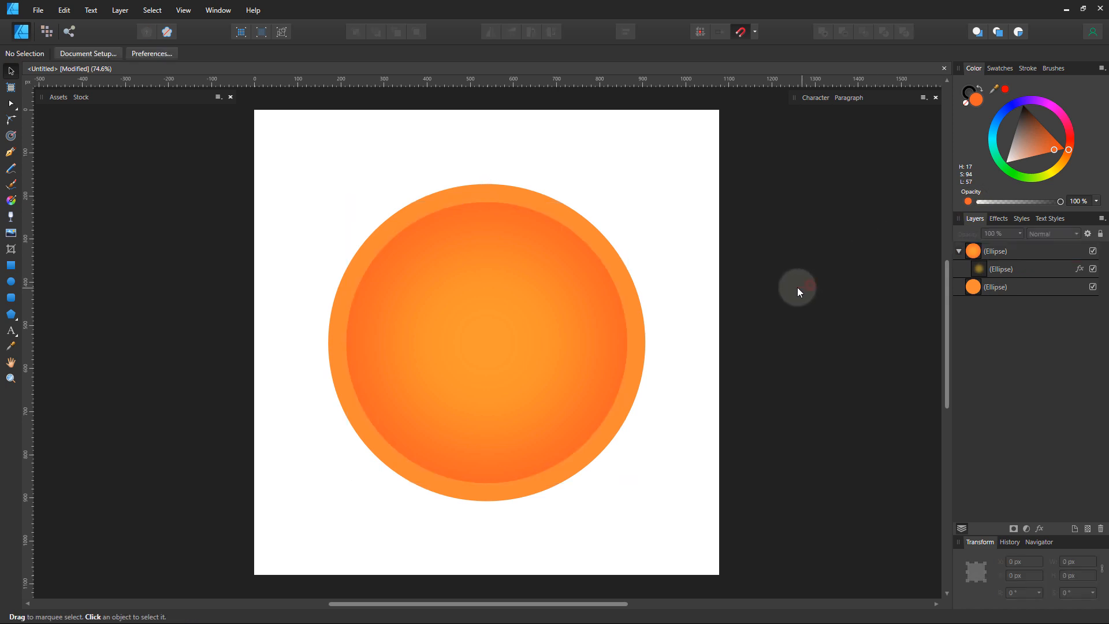
- Draw a 1080 × 1080 px rectangle covering the canvas with a dark navy gradient fill, and place it behind the circles
{"action": "left_click", "coordinate": [11, 266]}
{"action": "left_click_drag", "start_coordinate": [254, 109], "coordinate": [720, 574]}
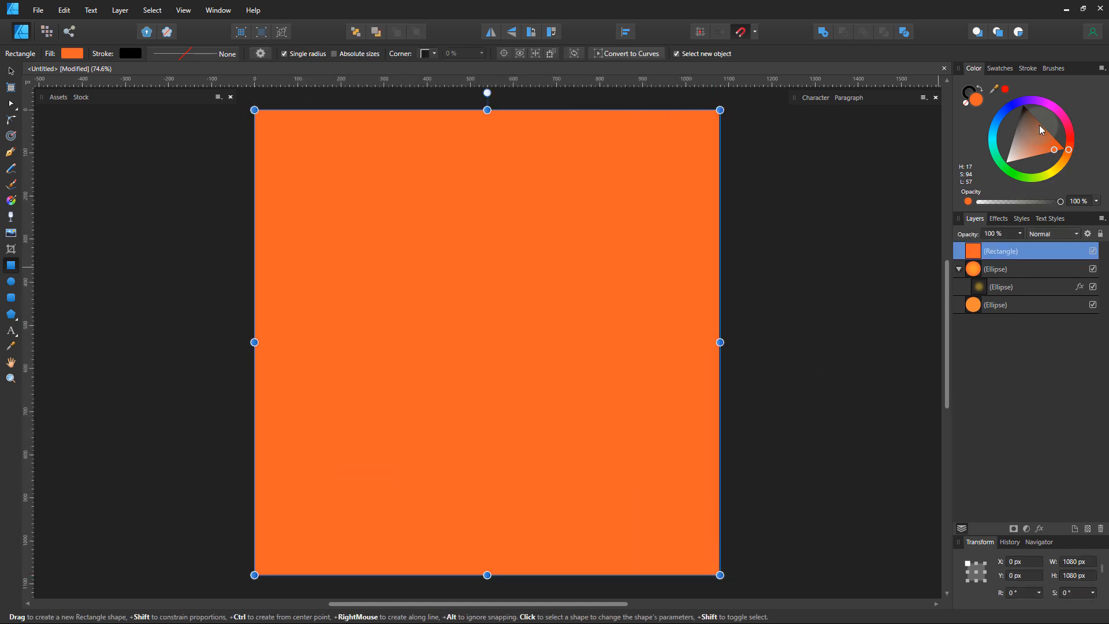
{"action": "left_click", "coordinate": [1000, 69]}
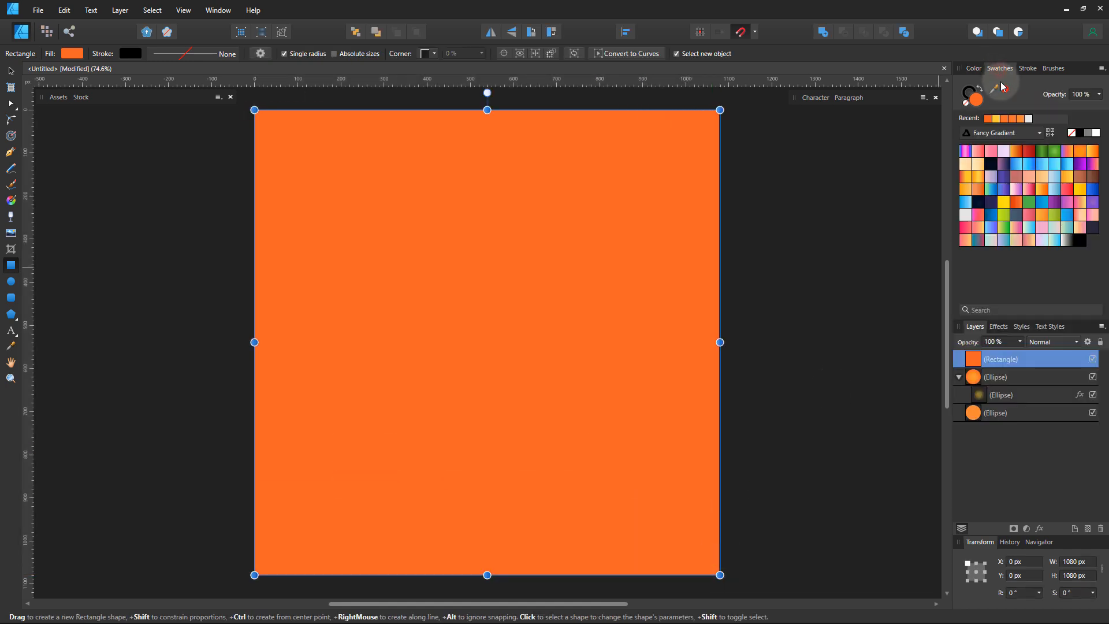
{"action": "left_click", "coordinate": [991, 164]}
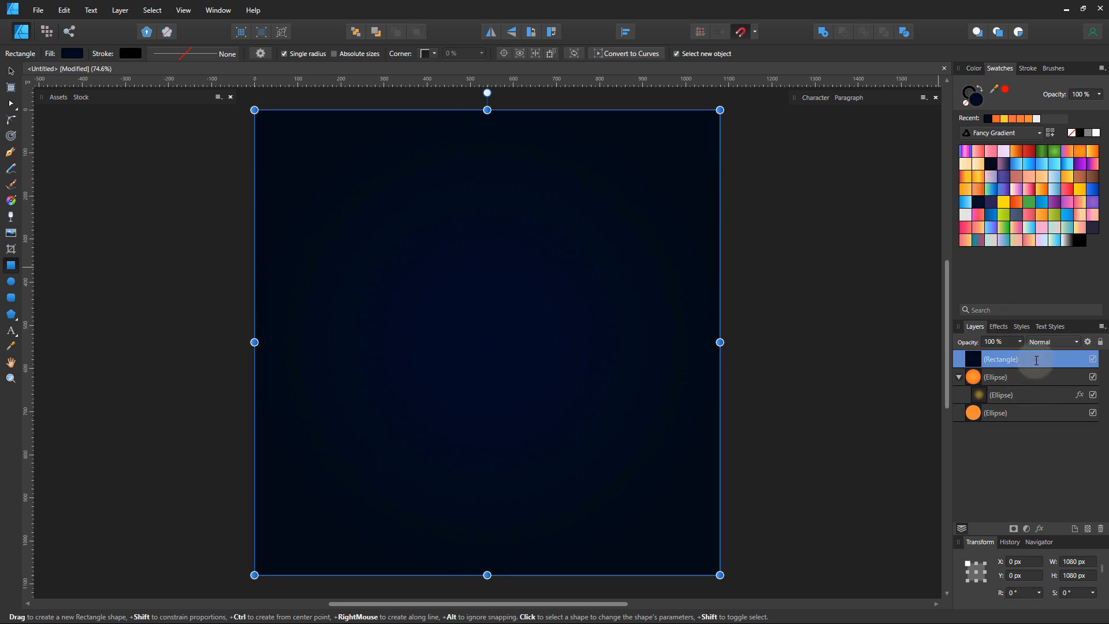
{"action": "left_click_drag", "start_coordinate": [1037, 360], "coordinate": [1011, 478]}
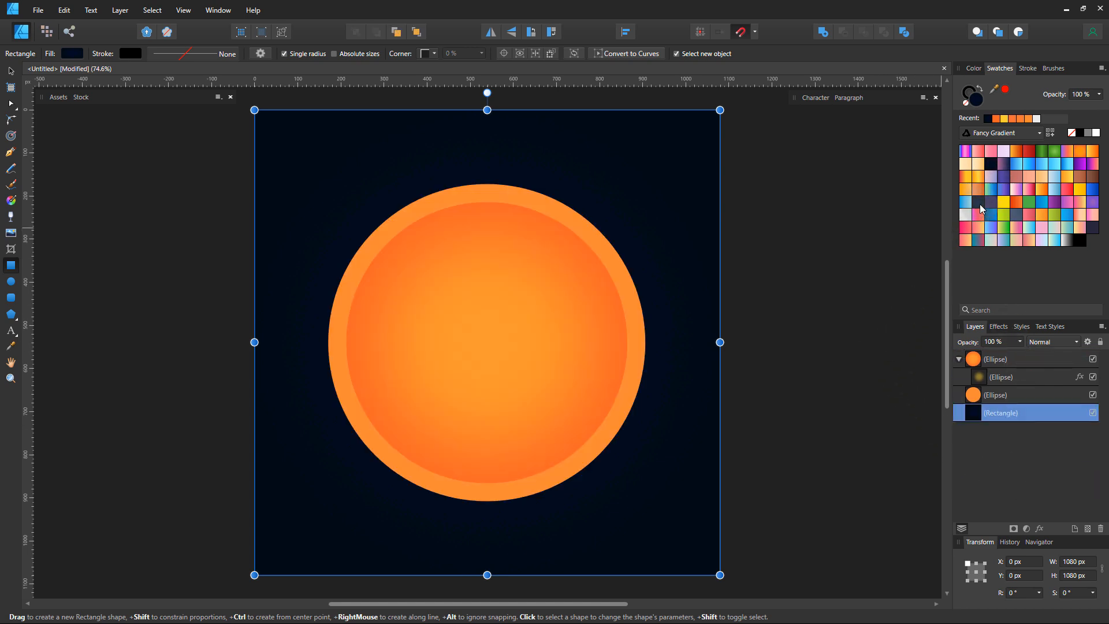
- Recolour the background rectangle to a dark muted purple (H 243, S 14, L 16)
{"action": "left_click", "coordinate": [1092, 227]}
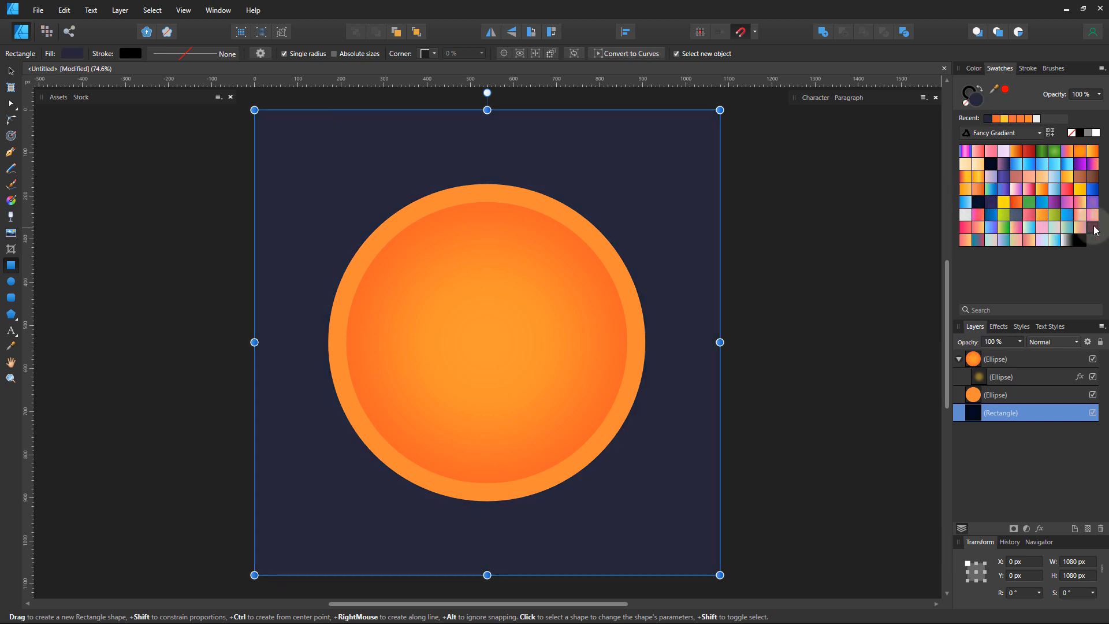
{"action": "left_click", "coordinate": [974, 68]}
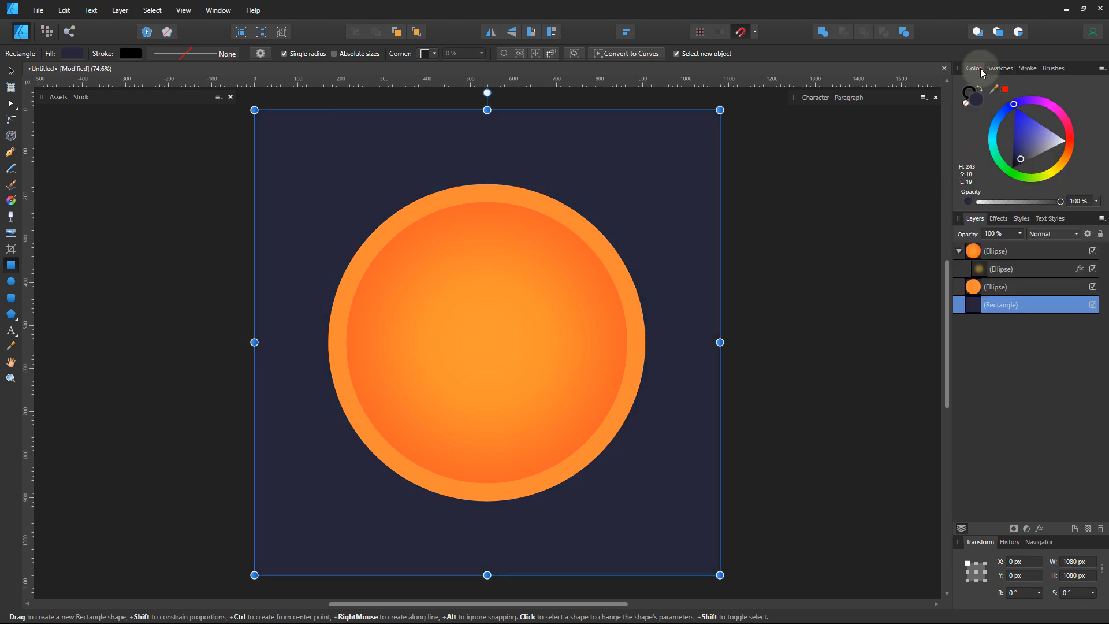
{"action": "left_click", "coordinate": [1023, 161]}
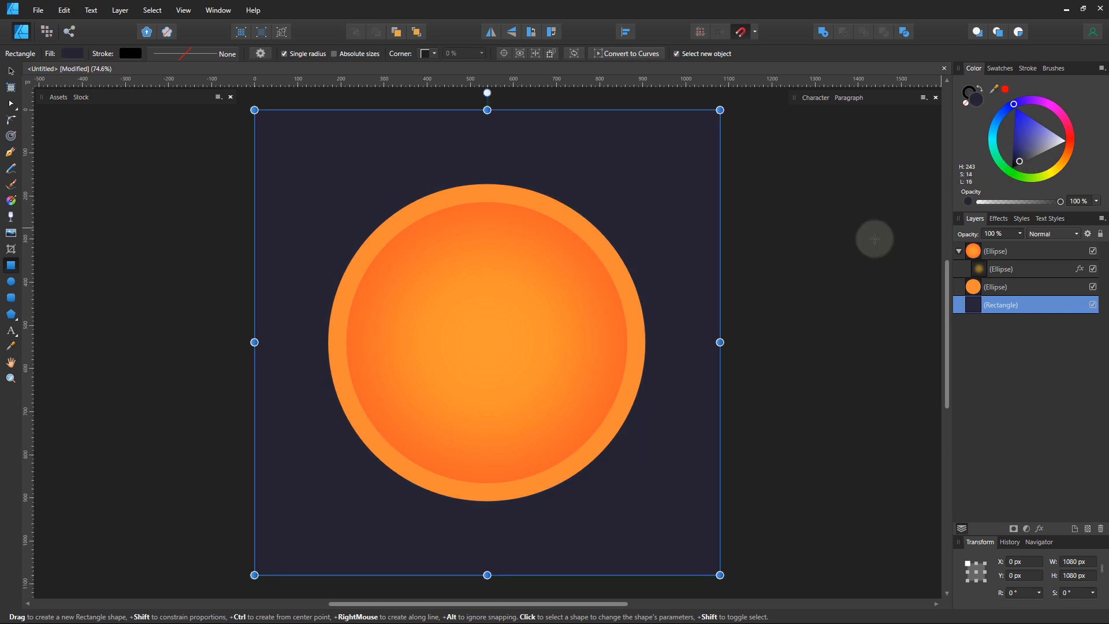
{"action": "left_click", "coordinate": [837, 265]}
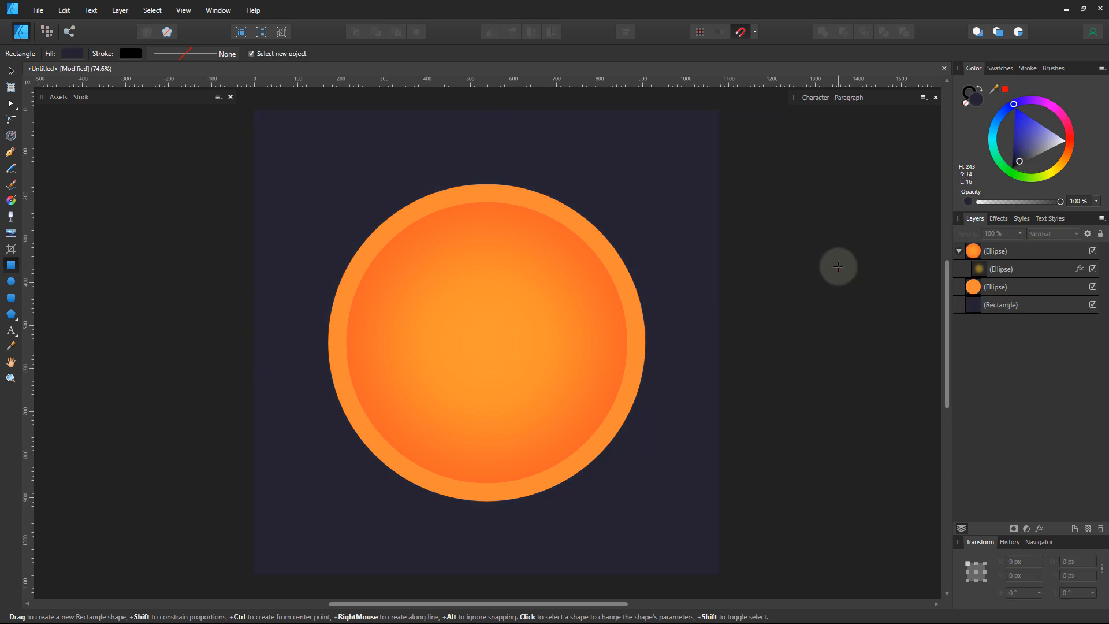
- Use the Pen tool to draw a mountain peak across the sun and bend both slopes slightly inward
{"action": "left_click", "coordinate": [11, 154]}
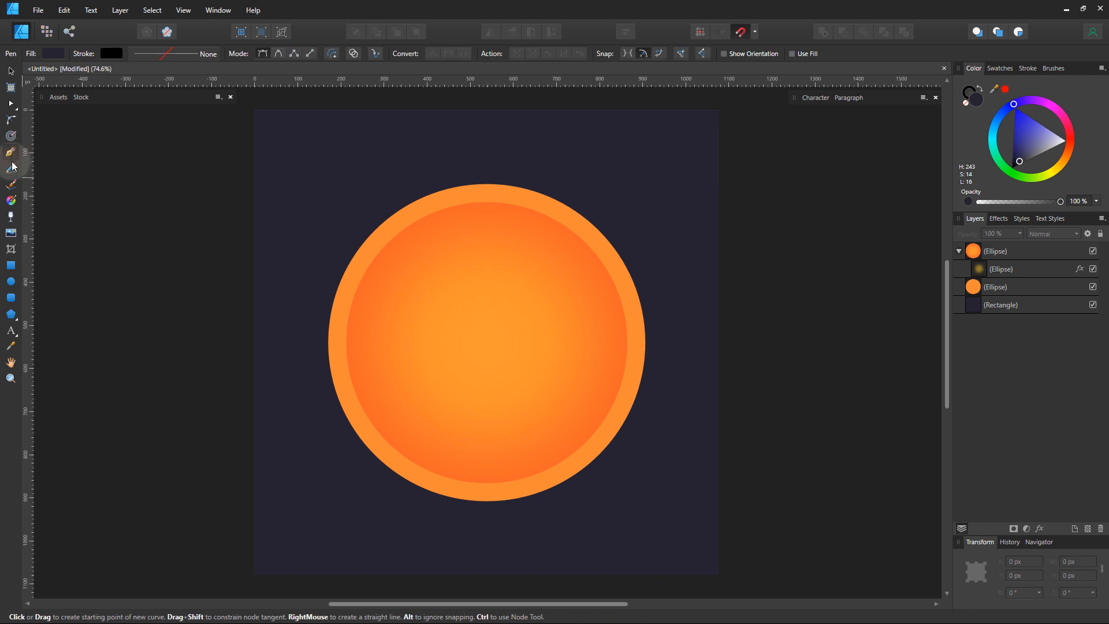
{"action": "left_click", "coordinate": [302, 430]}
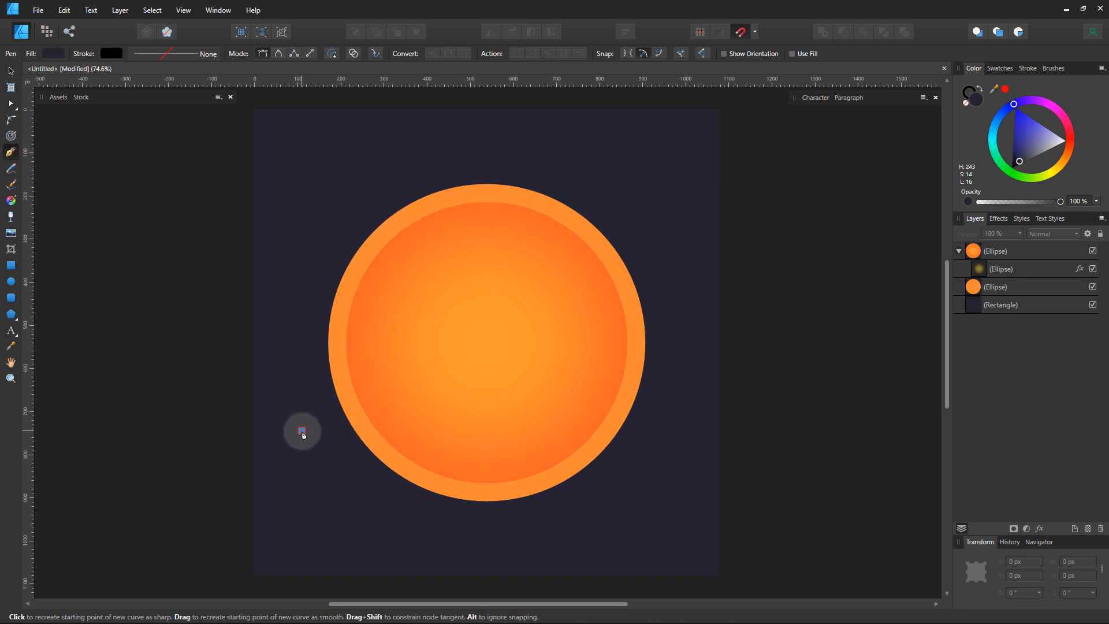
{"action": "left_click", "coordinate": [435, 298]}
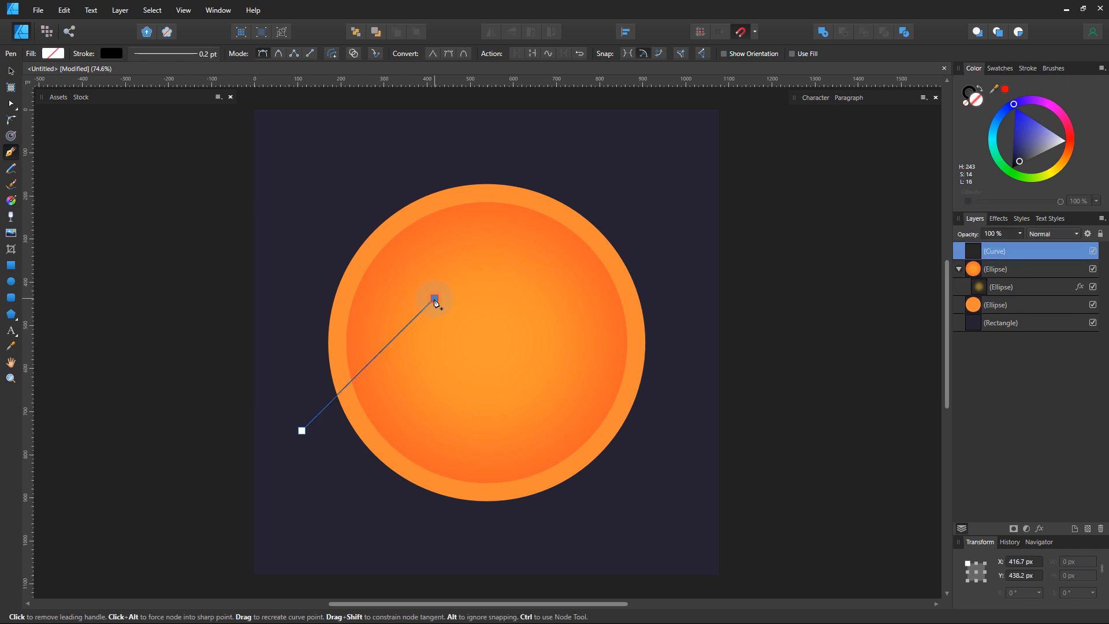
{"action": "left_click", "coordinate": [548, 404]}
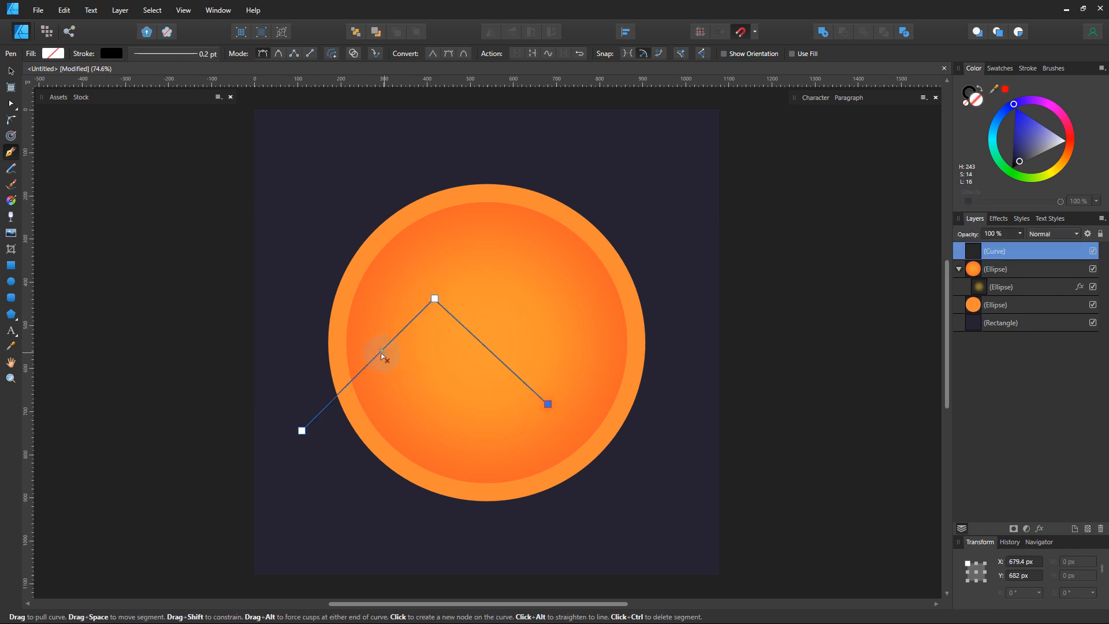
{"action": "left_click_drag", "start_coordinate": [376, 360], "coordinate": [379, 367]}
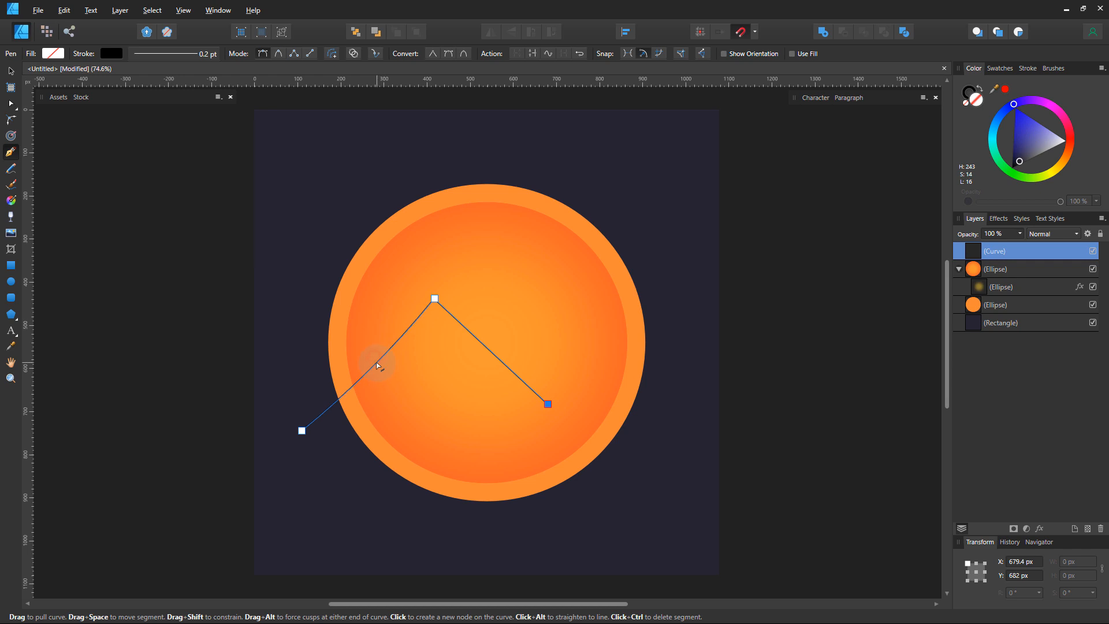
{"action": "left_click_drag", "start_coordinate": [496, 354], "coordinate": [489, 359]}
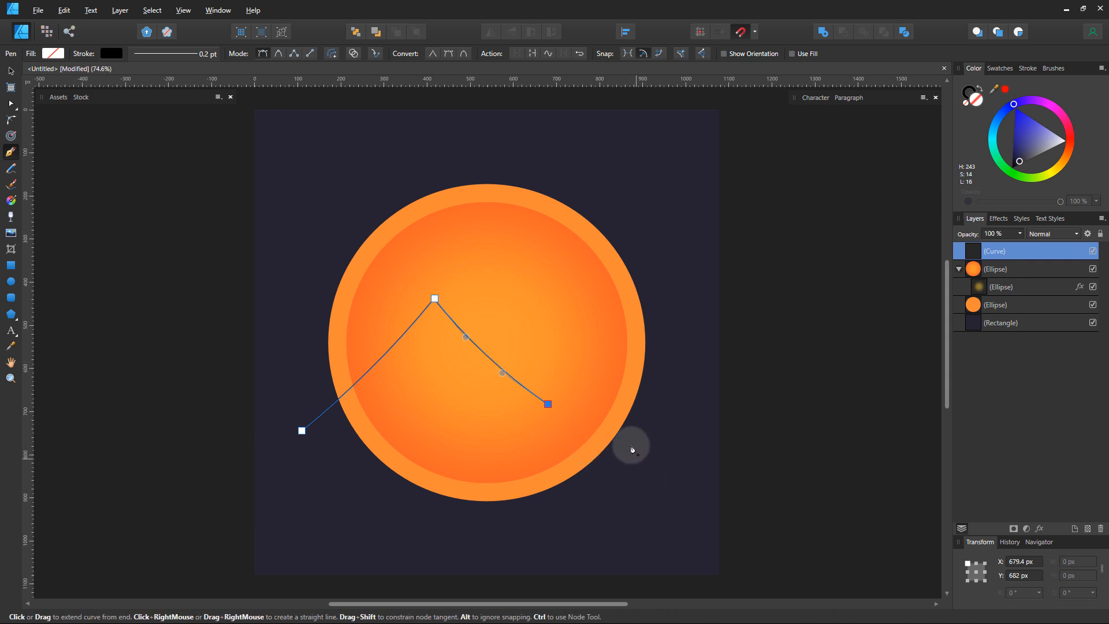
- Continue the mountain curve down the lower slope, add base nodes beneath the sun, and close the outline at its starting node
{"action": "left_click", "coordinate": [658, 469]}
{"action": "left_click", "coordinate": [577, 521]}
{"action": "left_click_drag", "start_coordinate": [382, 531], "coordinate": [368, 531]}
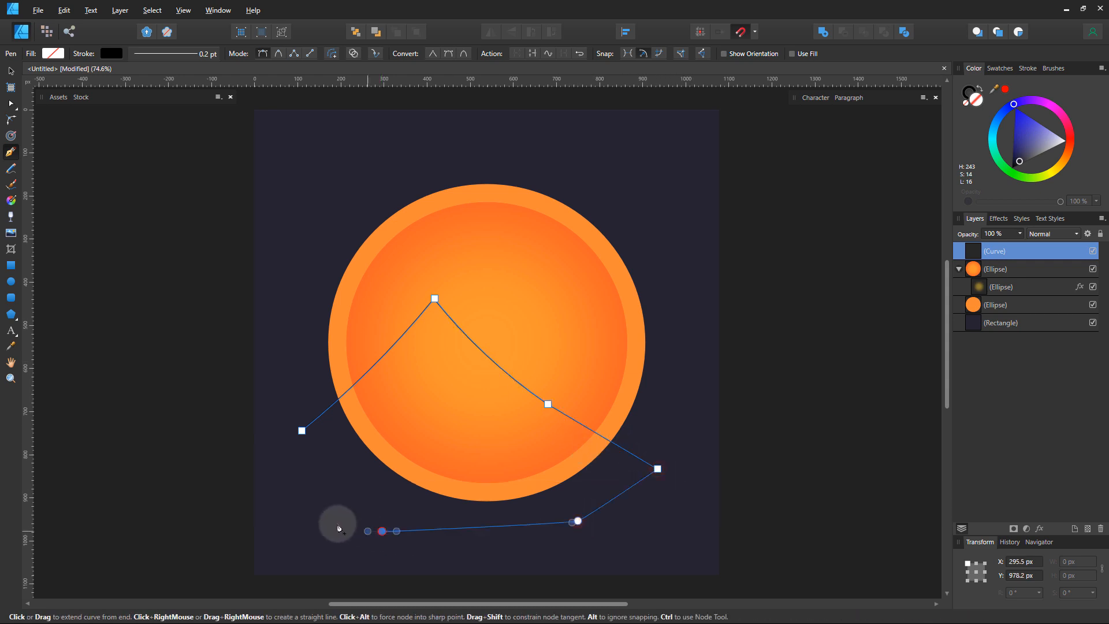
{"action": "left_click", "coordinate": [305, 444]}
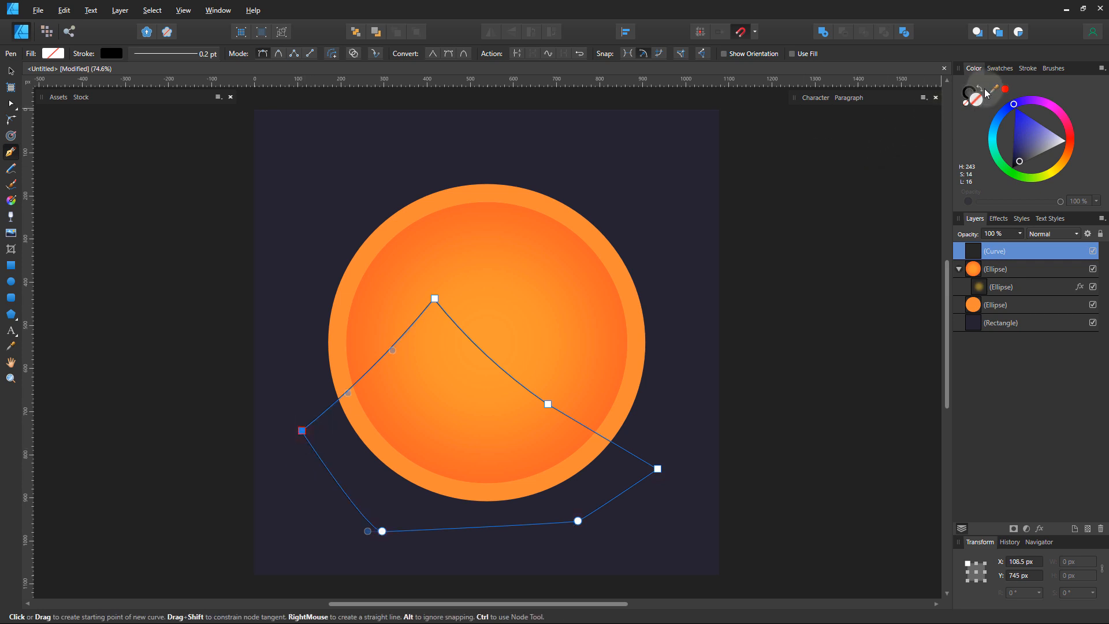
- Fill the mountain with the recently used dark background colour and remove its stroke
{"action": "left_click", "coordinate": [999, 68]}
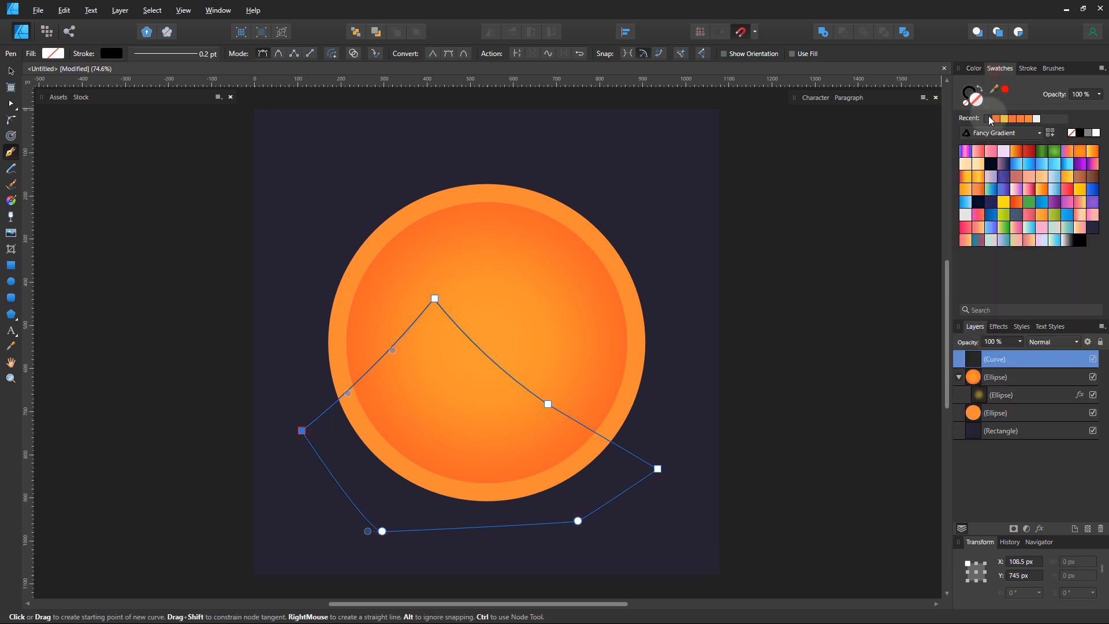
{"action": "left_click", "coordinate": [989, 119]}
{"action": "left_click", "coordinate": [843, 353], "text": "ctrl"}
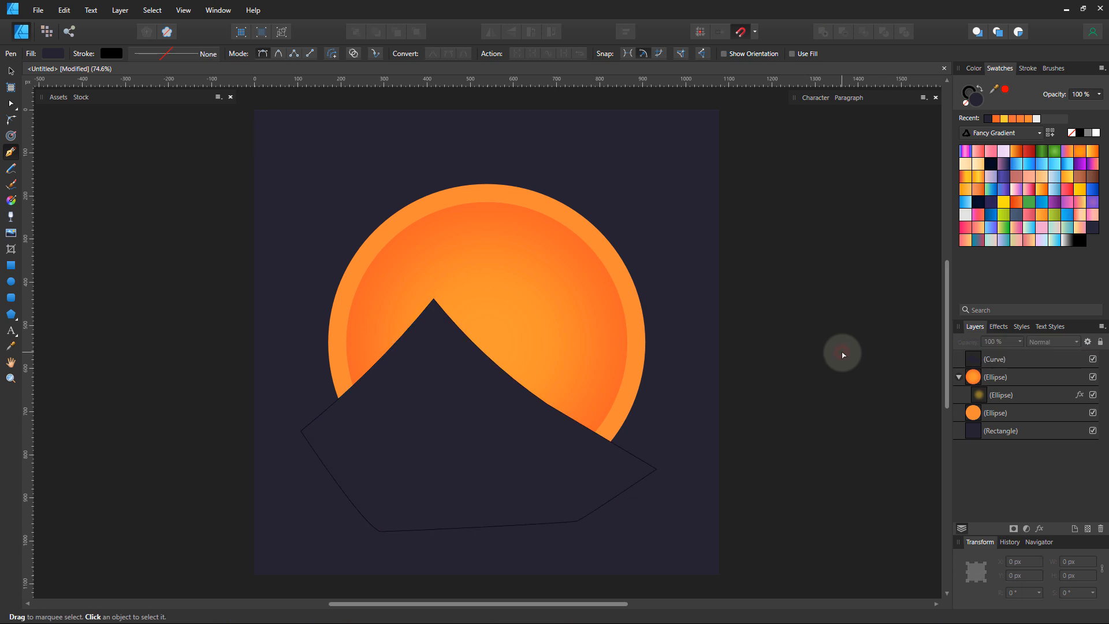
{"action": "left_click", "coordinate": [515, 463], "text": "ctrl"}
{"action": "key", "text": "v"}
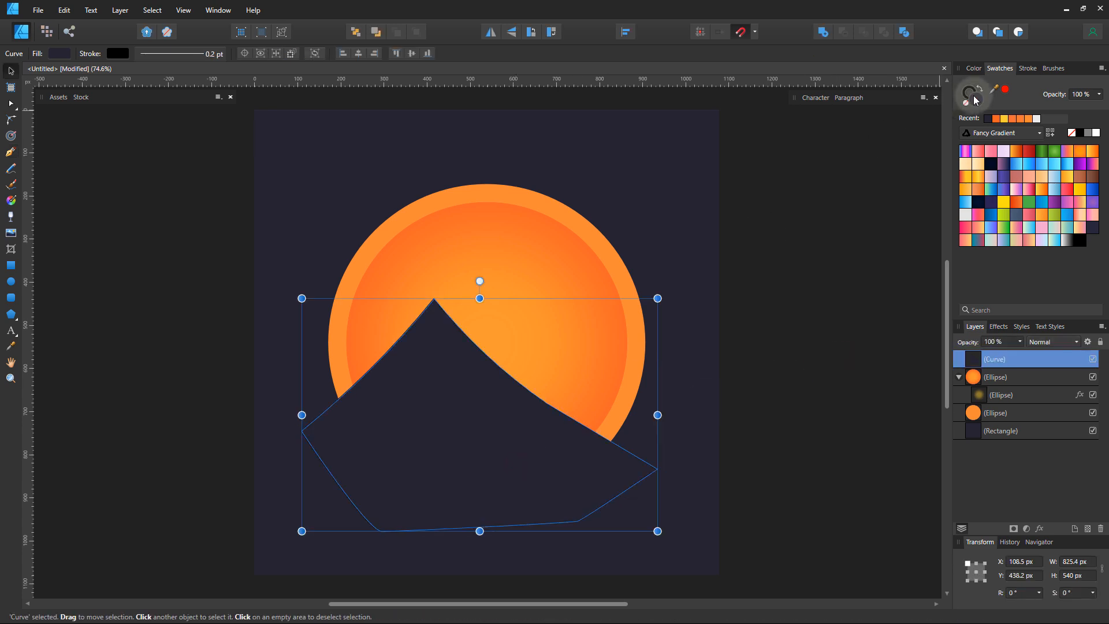
{"action": "left_click", "coordinate": [856, 331]}
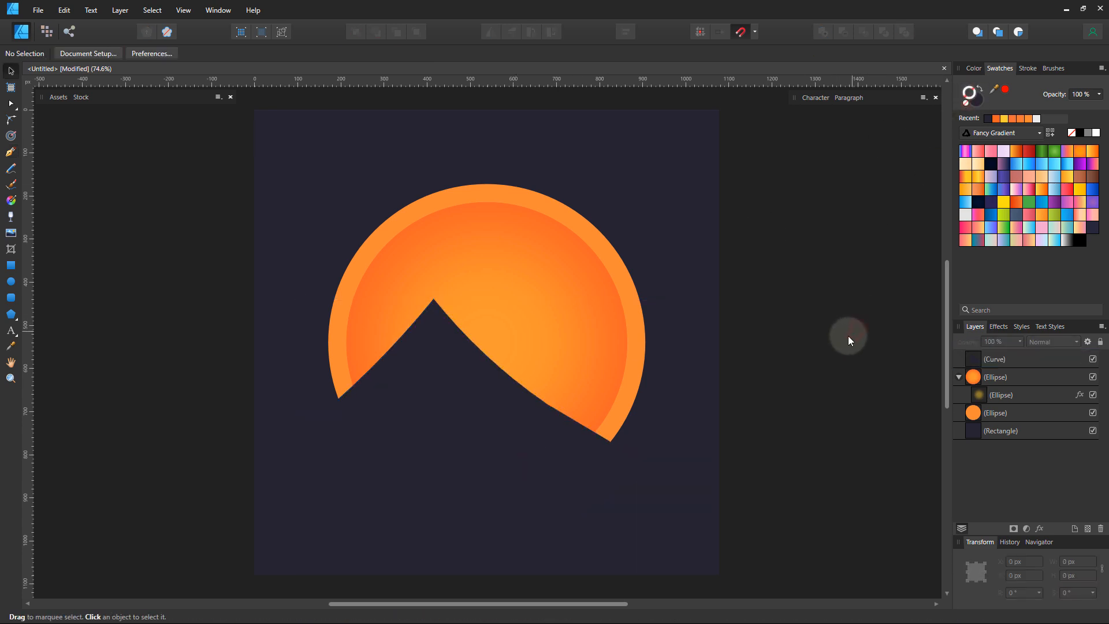
{"action": "left_click", "coordinate": [473, 397]}
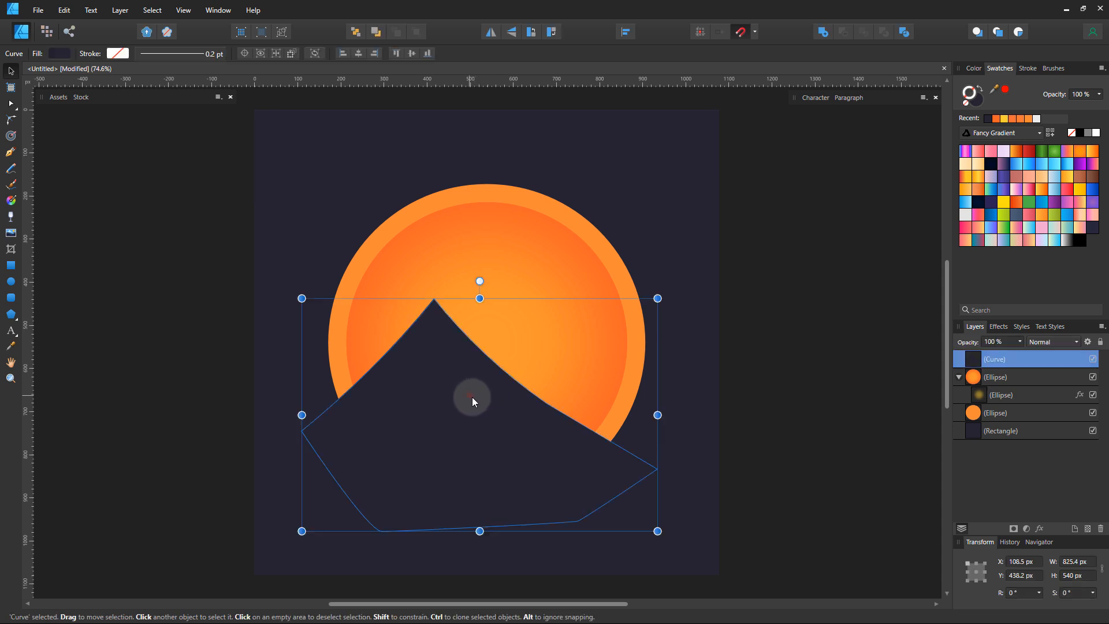
- Duplicate the mountain as a lower second peak, placing the original at about X 127, Y 401 px and the copy at X 372, Y 484 px
{"action": "mouse_move", "coordinate": [440, 411]}
{"action": "left_mouse_down"}
{"action": "mouse_move", "coordinate": [553, 418]}
{"action": "mouse_move", "coordinate": [541, 430]}
{"action": "left_mouse_up"}
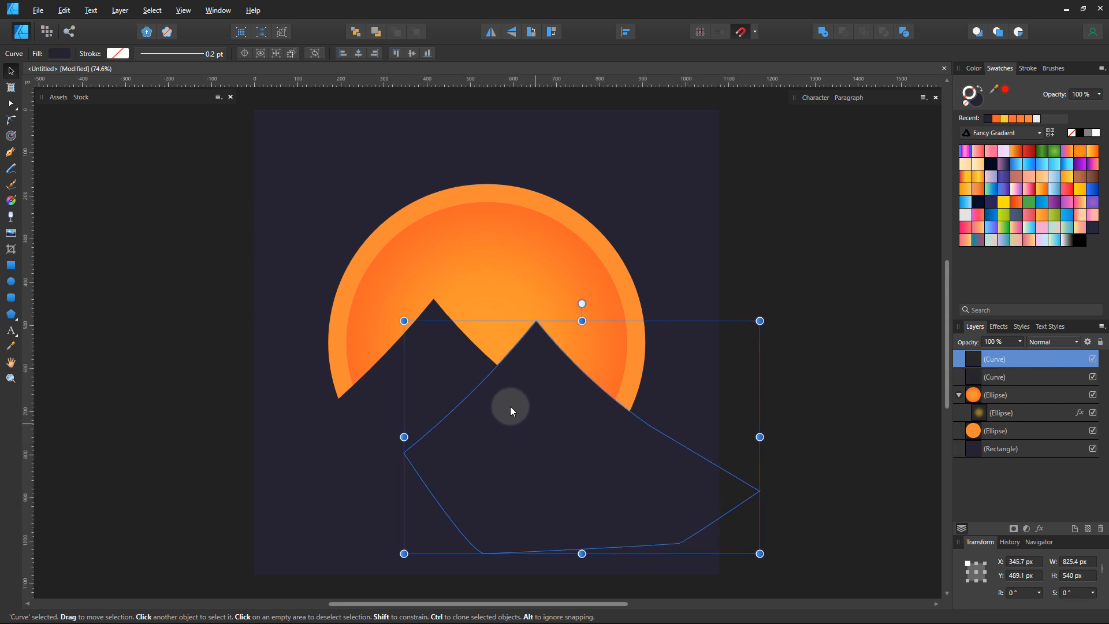
{"action": "left_click_drag", "start_coordinate": [436, 376], "coordinate": [437, 366]}
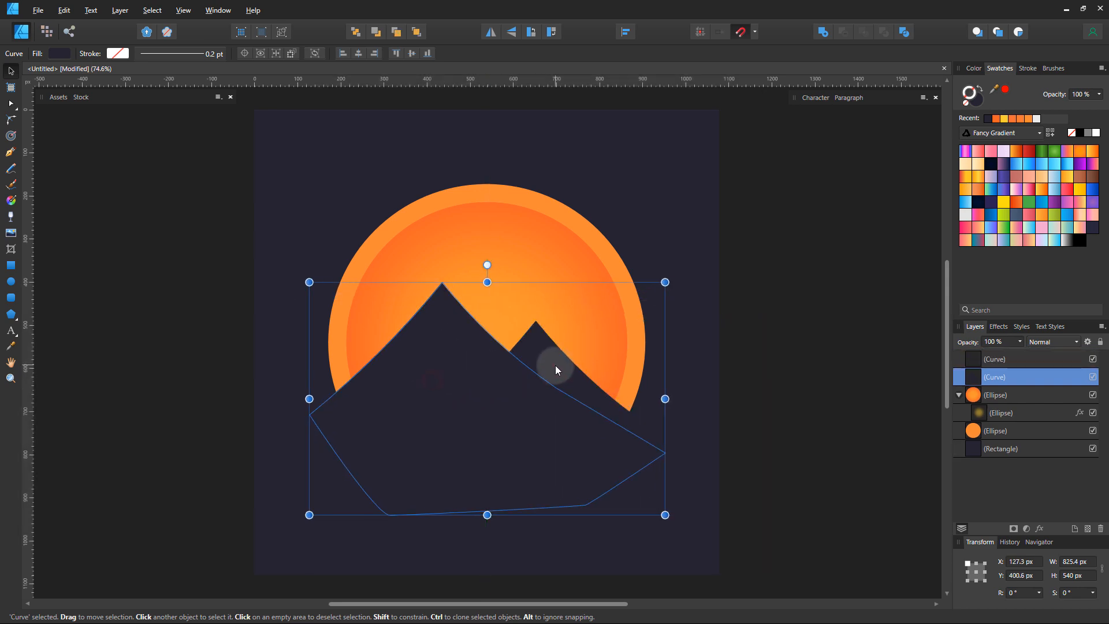
{"action": "left_click", "coordinate": [556, 367]}
{"action": "left_click_drag", "start_coordinate": [566, 379], "coordinate": [567, 378]}
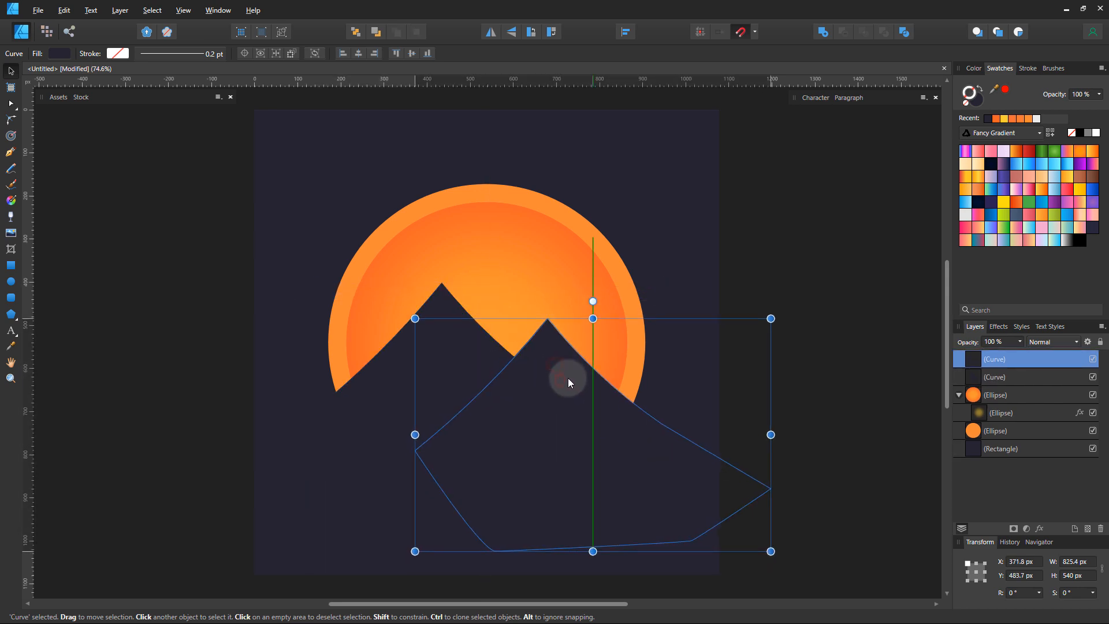
- Merge the two mountain curves into a single shape with the Add operation
{"action": "left_click", "coordinate": [1015, 377], "text": "shift"}
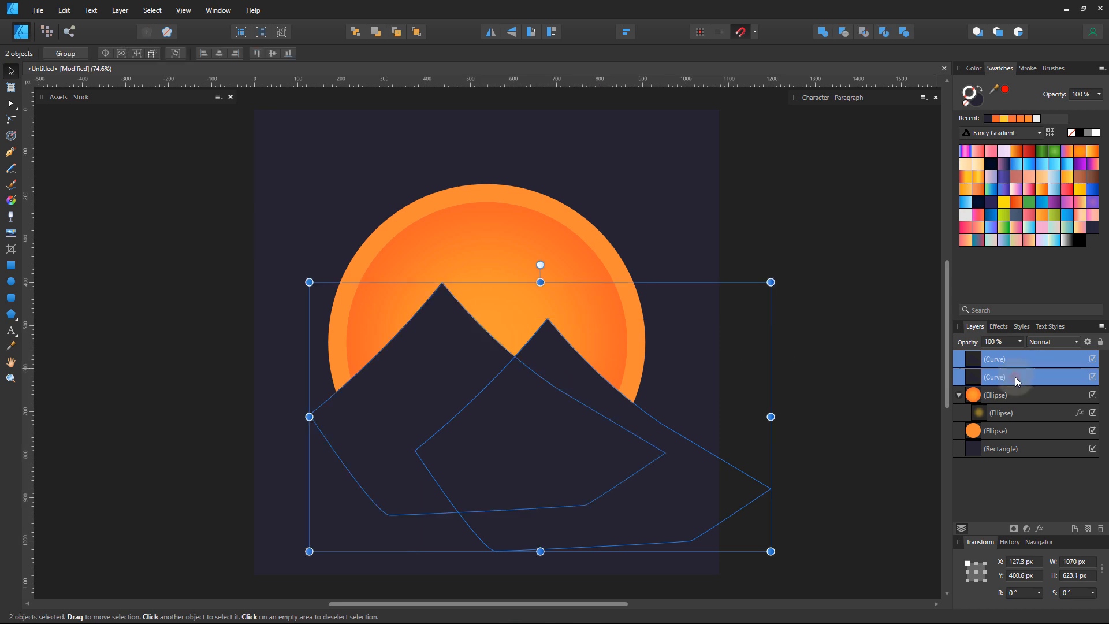
{"action": "left_click", "coordinate": [821, 33]}
{"action": "left_click", "coordinate": [858, 208]}
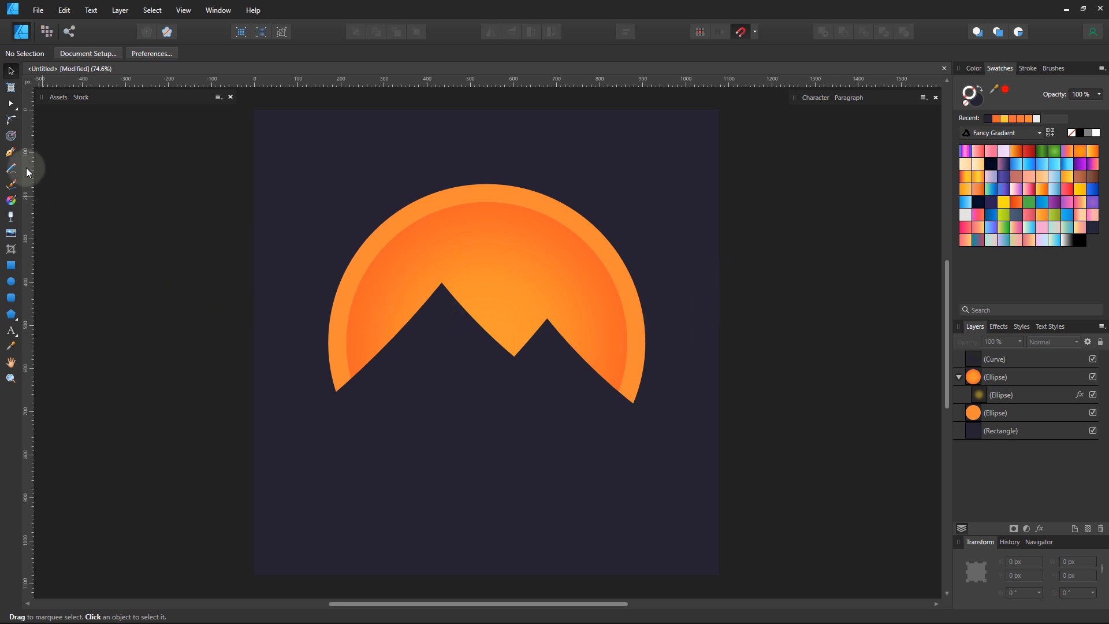
- Start a Pen curve from the taller peak down to about X 389, Y 876 px and give it a white fill
{"action": "left_click", "coordinate": [11, 152]}
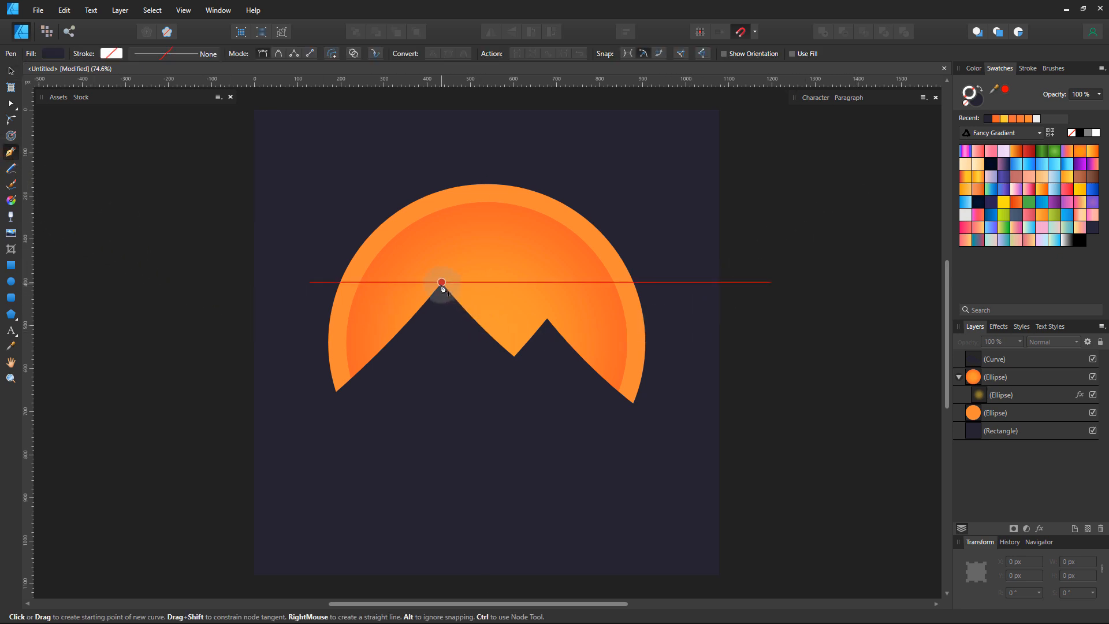
{"action": "scroll", "coordinate": [433, 313], "scroll_direction": "up", "scroll_amount": 4}
{"action": "left_click_drag", "start_coordinate": [599, 283], "coordinate": [371, 182]}
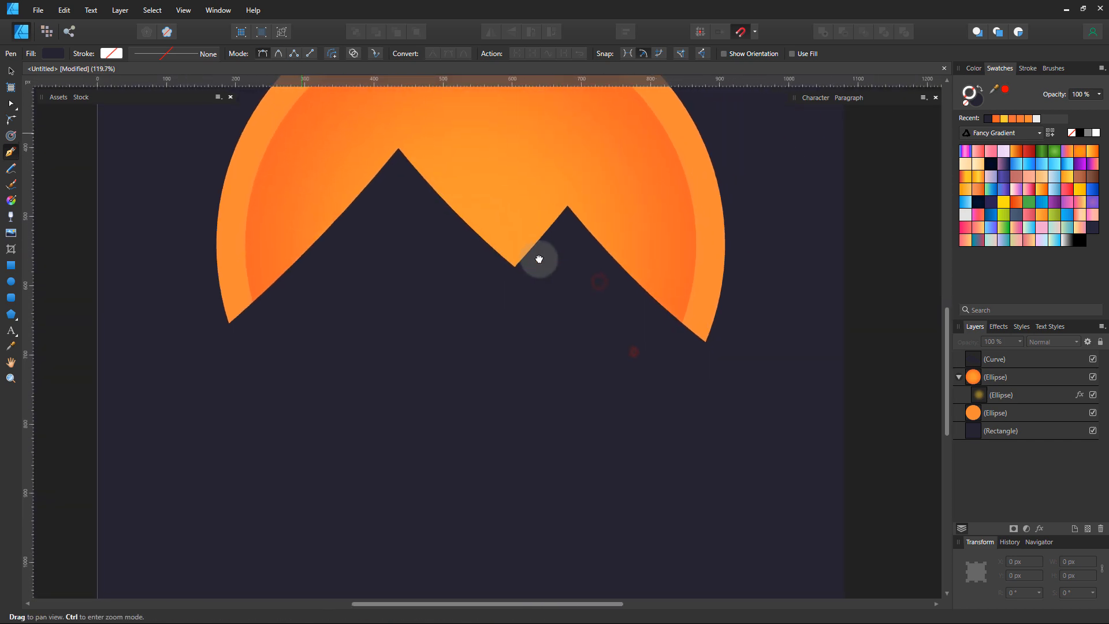
{"action": "left_click", "coordinate": [398, 149]}
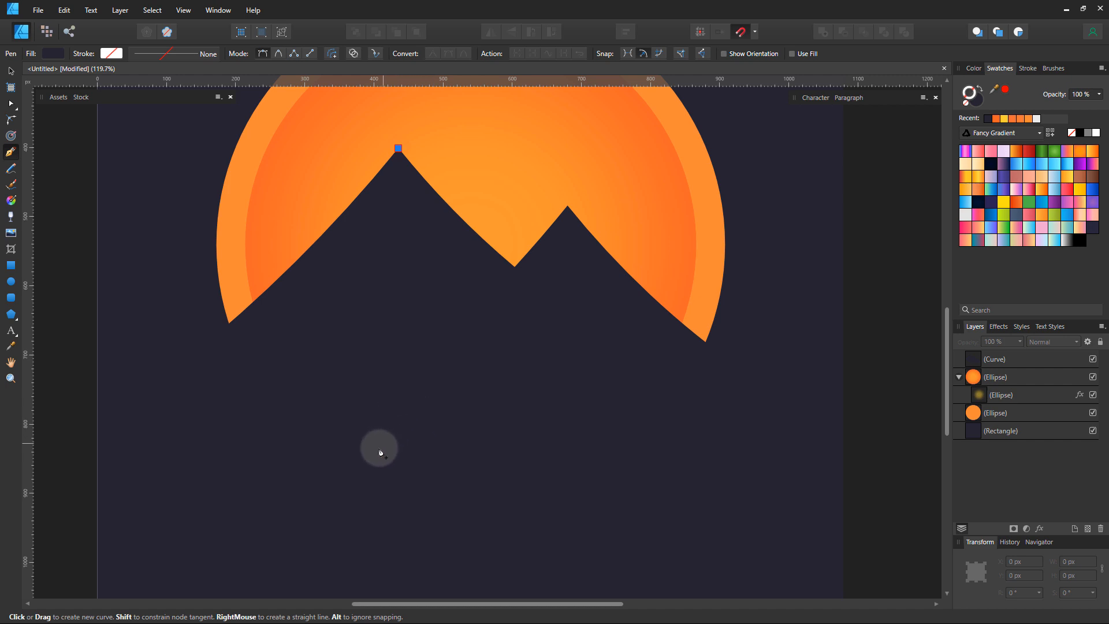
{"action": "left_click", "coordinate": [367, 471]}
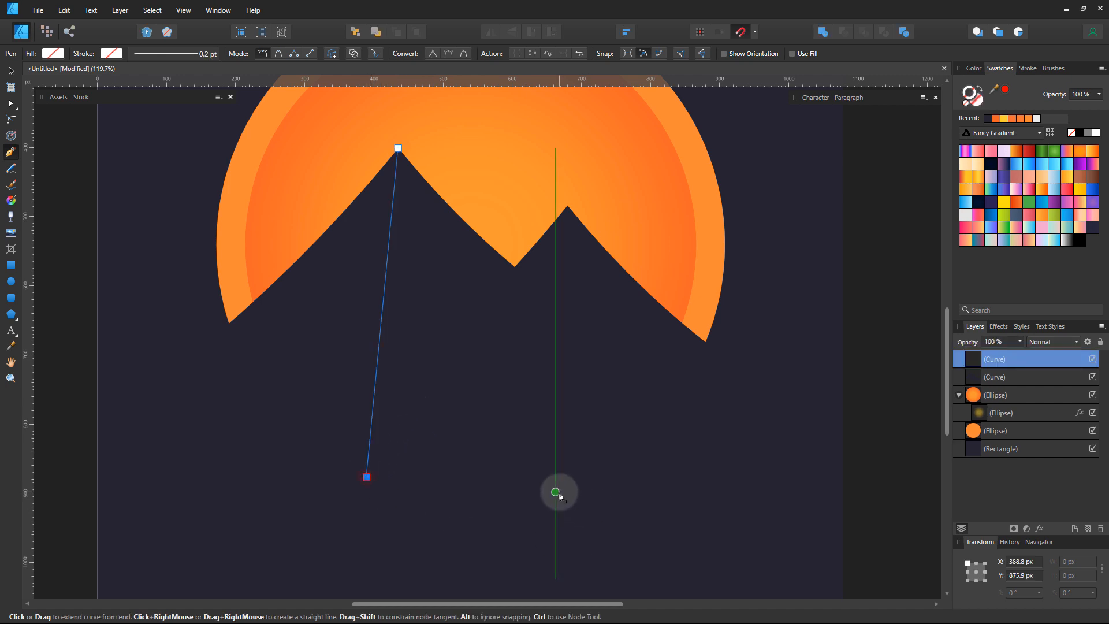
{"action": "left_click", "coordinate": [1096, 133]}
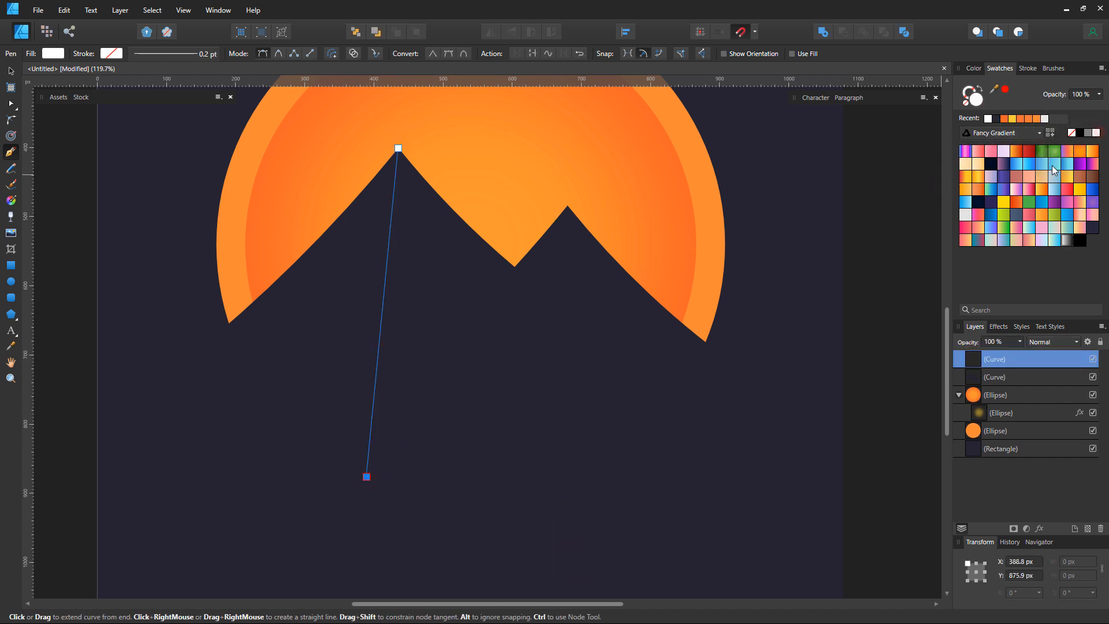
- Extend the white curve with straight segments forming a jagged lower edge and a notch, down to about X 785, Y 1000 px
{"action": "left_click", "coordinate": [536, 432]}
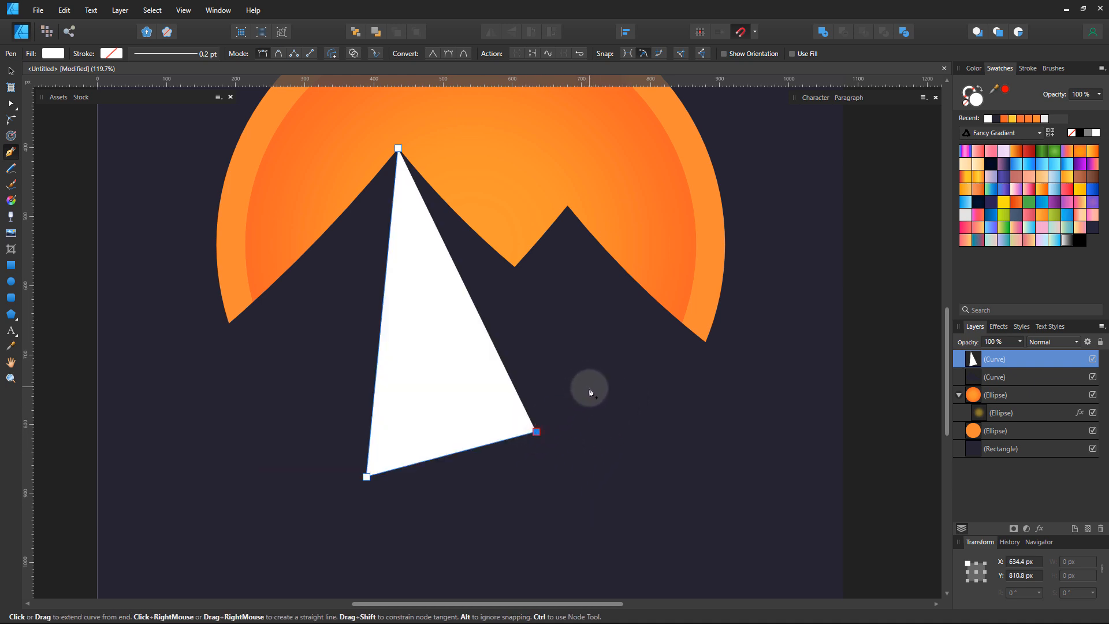
{"action": "left_click", "coordinate": [600, 399]}
{"action": "left_click", "coordinate": [639, 354]}
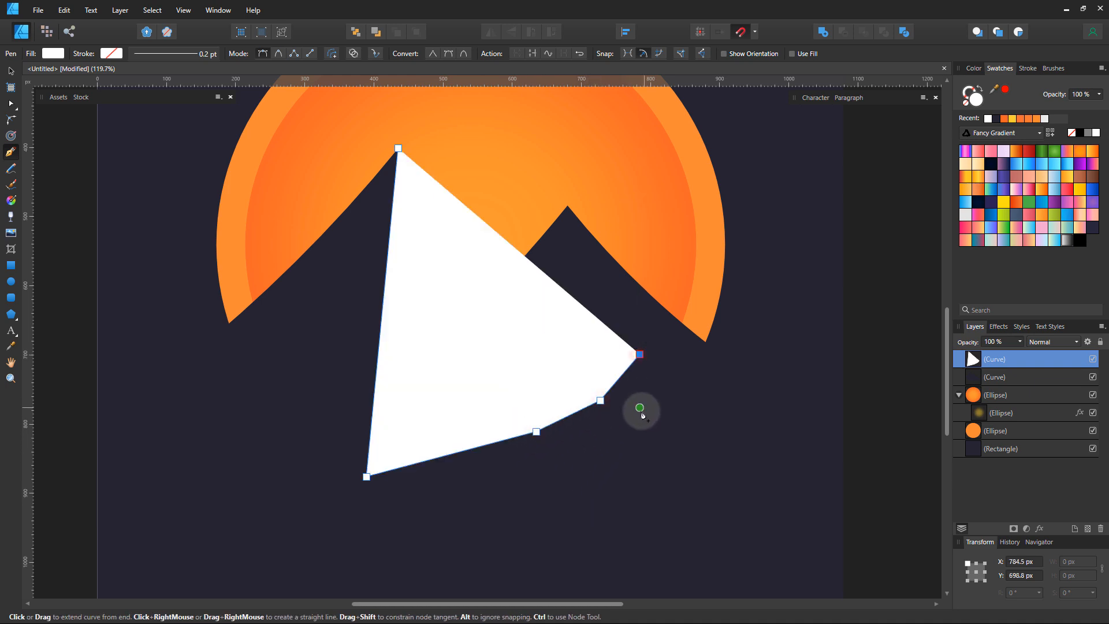
{"action": "left_click", "coordinate": [640, 413]}
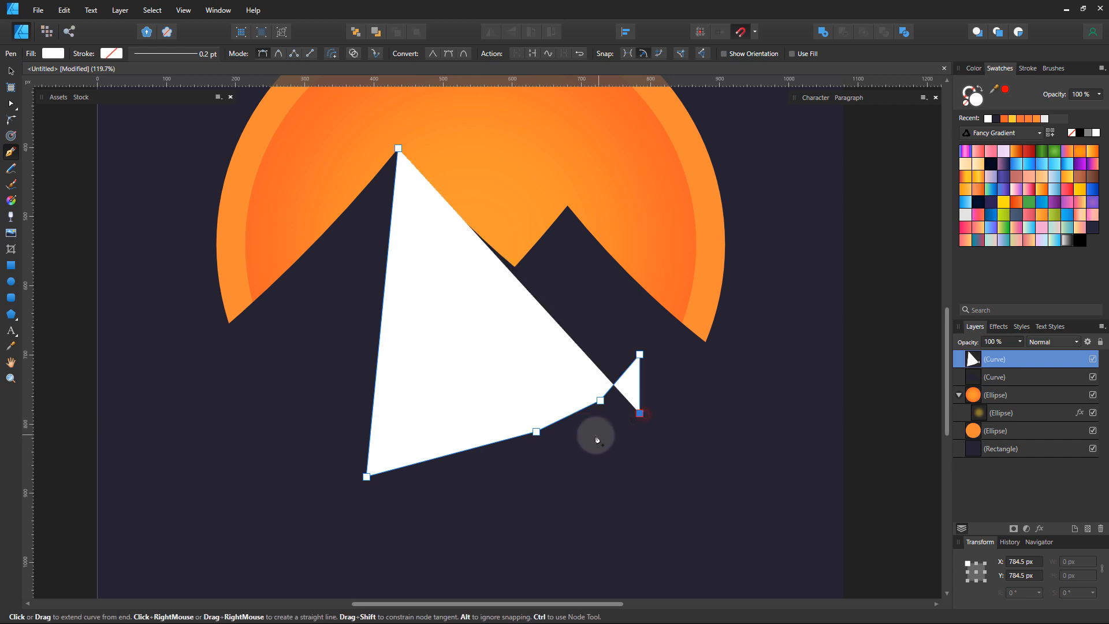
{"action": "left_click", "coordinate": [555, 442]}
{"action": "left_click", "coordinate": [532, 481]}
{"action": "left_click", "coordinate": [639, 563]}
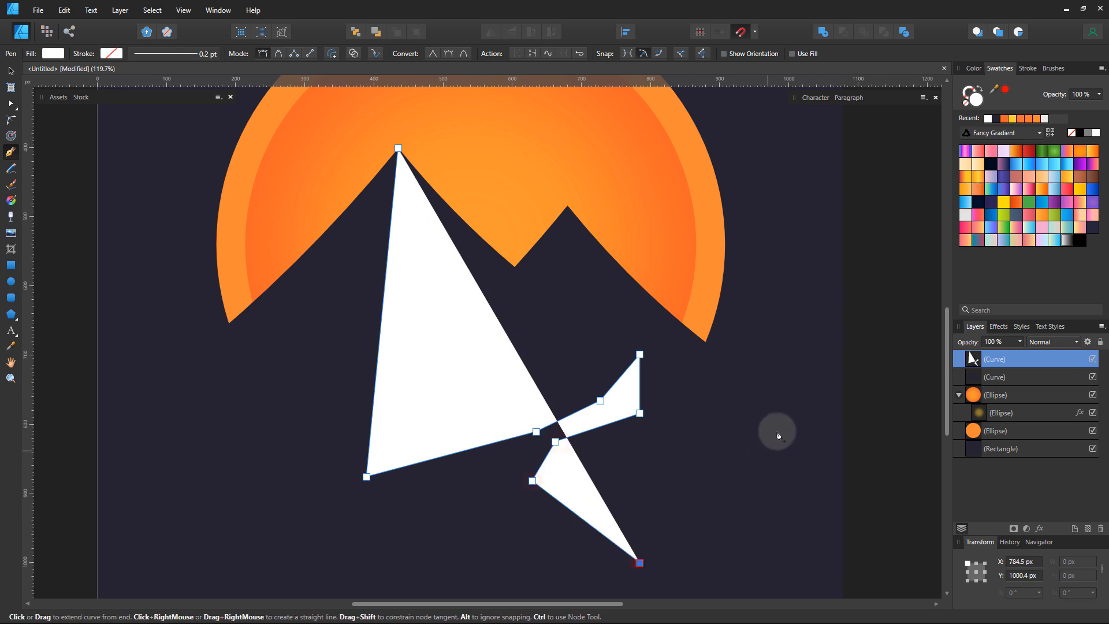
- Route the white curve around the outside of the smaller mountain, close it at the taller peak, and clip it inside the mountain shape
{"action": "left_click", "coordinate": [781, 421]}
{"action": "left_click_drag", "start_coordinate": [769, 276], "coordinate": [762, 265]}
{"action": "left_click", "coordinate": [454, 123]}
{"action": "left_click", "coordinate": [398, 149]}
{"action": "left_click_drag", "start_coordinate": [1025, 361], "coordinate": [1024, 379]}
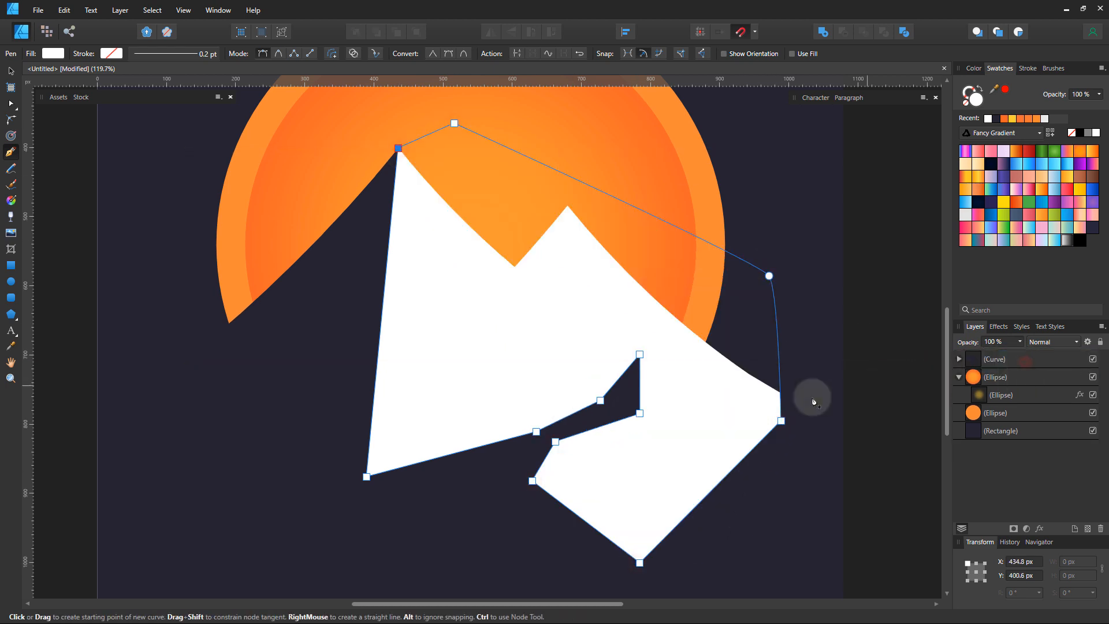
- Bend the white shape's straight edge below the taller peak into a flowing S-curve with the Node tool
{"action": "key", "text": "a"}
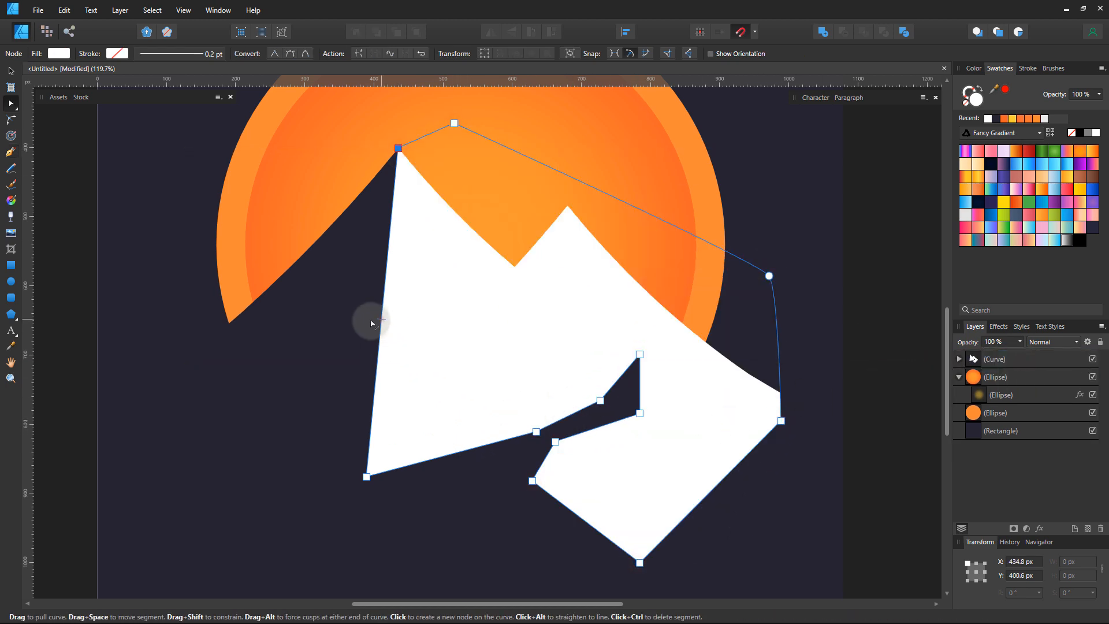
{"action": "left_click_drag", "start_coordinate": [377, 321], "coordinate": [348, 323]}
{"action": "left_click_drag", "start_coordinate": [350, 259], "coordinate": [432, 249]}
{"action": "key", "text": "ctrl+z"}
{"action": "left_click", "coordinate": [398, 148]}
{"action": "left_click_drag", "start_coordinate": [350, 259], "coordinate": [455, 269]}
{"action": "left_click_drag", "start_coordinate": [336, 371], "coordinate": [307, 344]}
- Round the base of the white shape into a drooping lobe, adding a node on its lower edge and curving it into the notch
{"action": "left_click_drag", "start_coordinate": [403, 466], "coordinate": [400, 554]}
{"action": "left_click", "coordinate": [367, 477]}
{"action": "left_click_drag", "start_coordinate": [486, 476], "coordinate": [512, 513]}
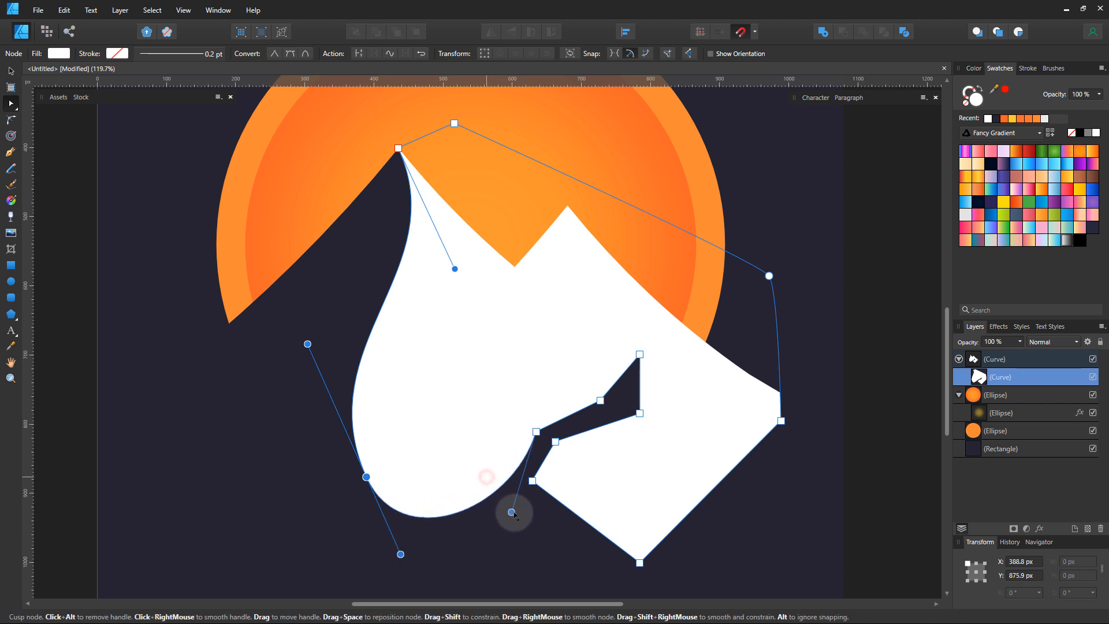
{"action": "left_click", "coordinate": [456, 509]}
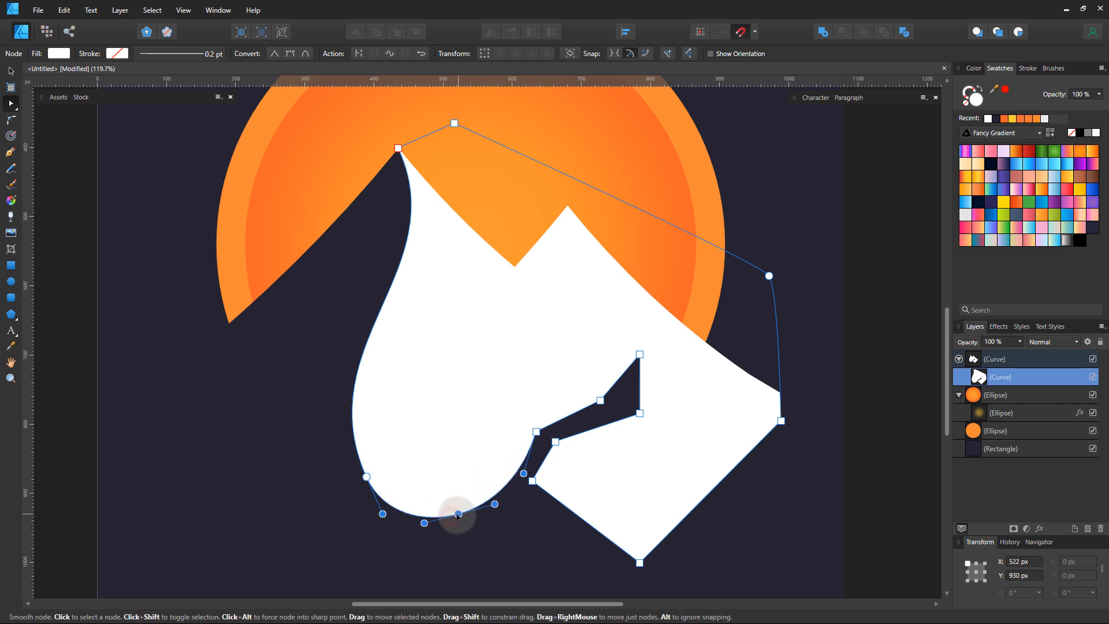
{"action": "left_click_drag", "start_coordinate": [453, 510], "coordinate": [454, 510]}
{"action": "left_click_drag", "start_coordinate": [524, 473], "coordinate": [453, 444]}
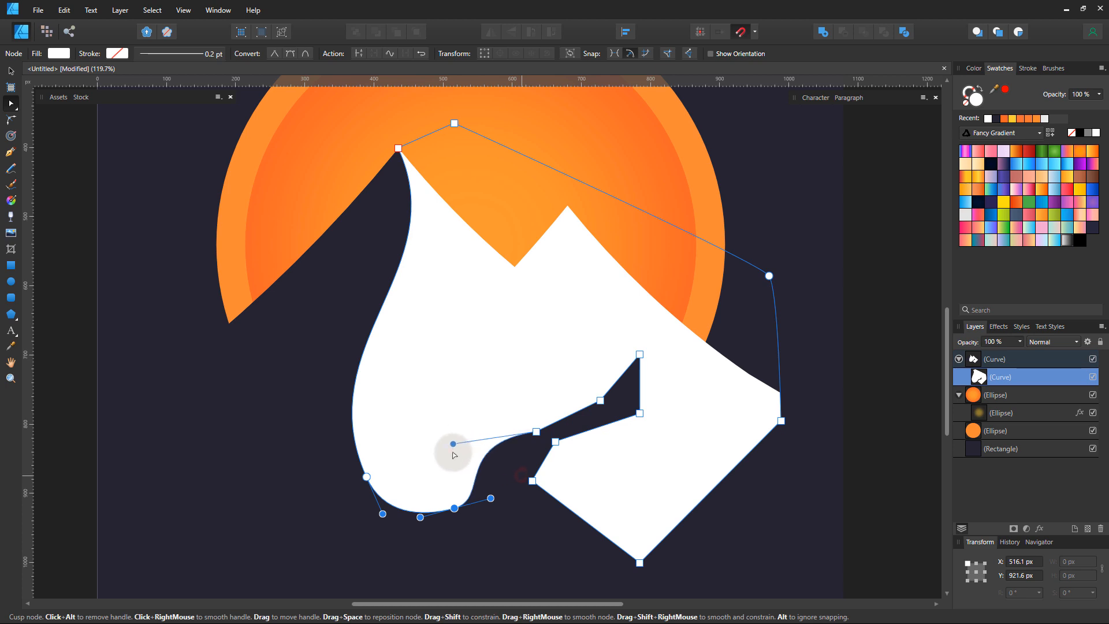
{"action": "left_click_drag", "start_coordinate": [455, 509], "coordinate": [444, 505]}
{"action": "left_click_drag", "start_coordinate": [408, 514], "coordinate": [473, 488]}
{"action": "left_click_drag", "start_coordinate": [453, 444], "coordinate": [446, 421]}
- Smooth the notch's upper edge into a wave that rises to the notch's pointed tip
{"action": "left_click_drag", "start_coordinate": [575, 412], "coordinate": [561, 436]}
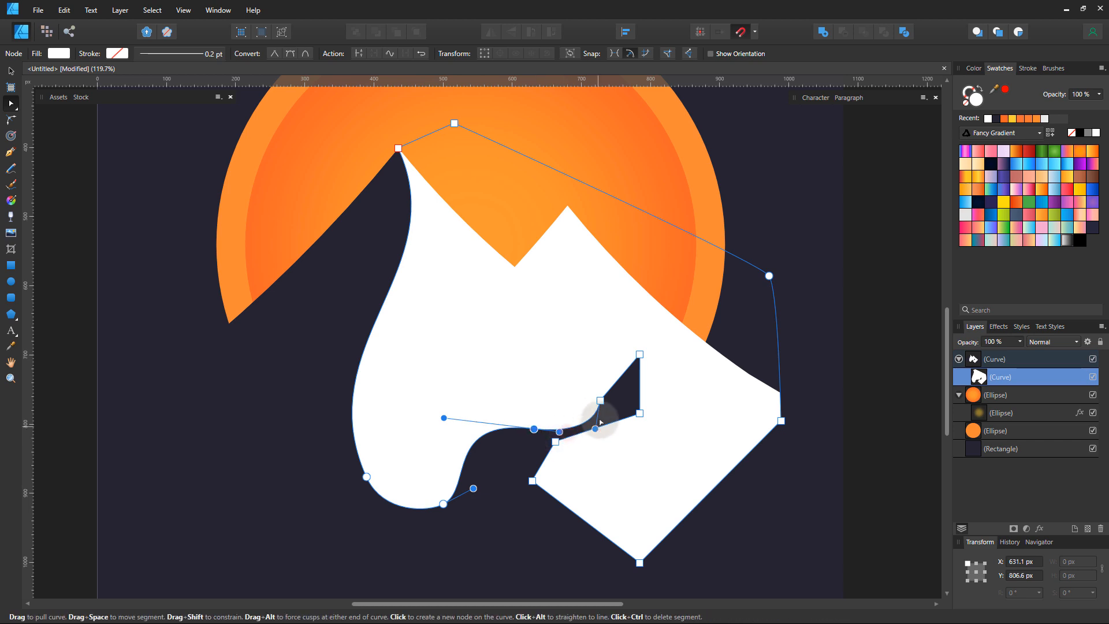
{"action": "left_click_drag", "start_coordinate": [601, 401], "coordinate": [602, 396]}
{"action": "left_click_drag", "start_coordinate": [590, 425], "coordinate": [596, 423]}
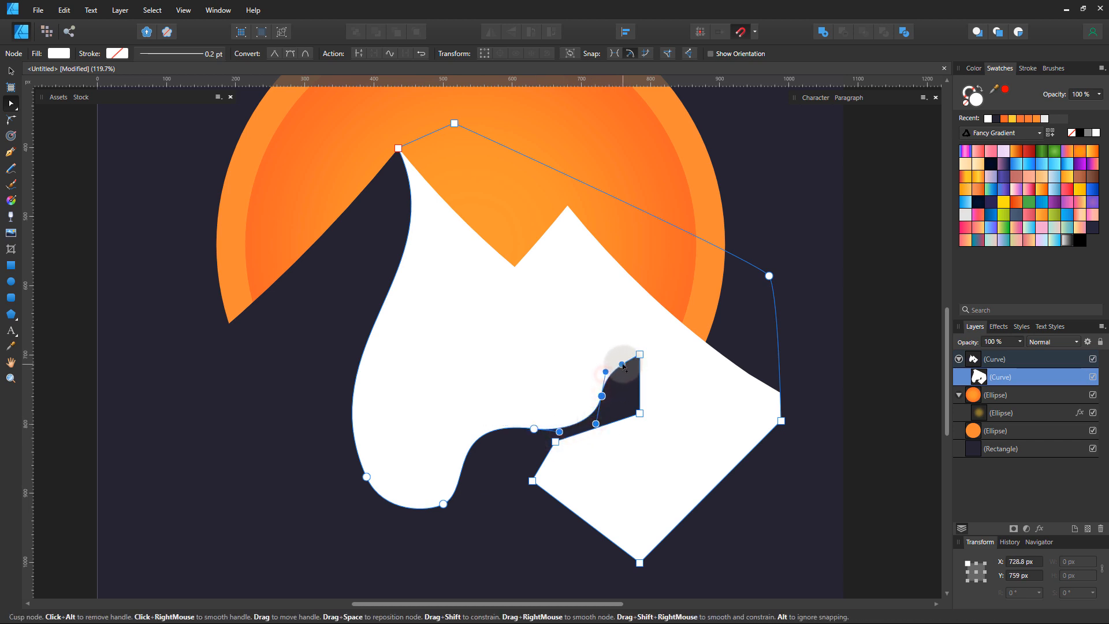
{"action": "mouse_move", "coordinate": [621, 364]}
{"action": "left_mouse_down"}
{"action": "mouse_move", "coordinate": [616, 357]}
{"action": "mouse_move", "coordinate": [624, 376]}
{"action": "left_mouse_up"}
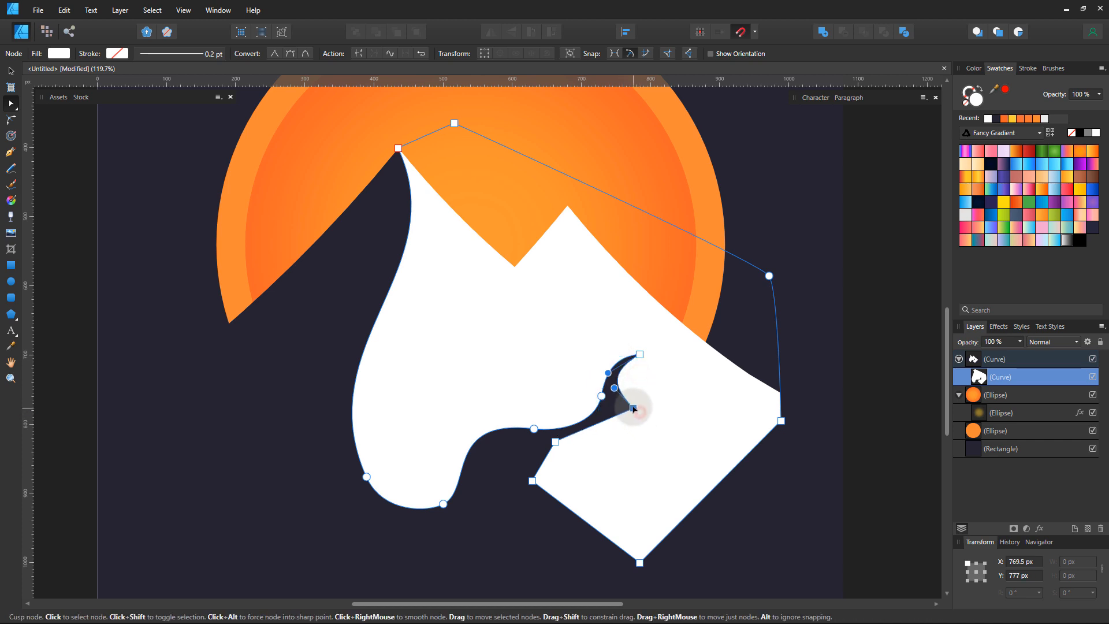
- Curve the notch's lower edge to follow the upper one, moving its corner node to about X 758, Y 770 px and smoothing it
{"action": "left_click_drag", "start_coordinate": [596, 425], "coordinate": [601, 446]}
{"action": "left_click_drag", "start_coordinate": [633, 409], "coordinate": [628, 409]}
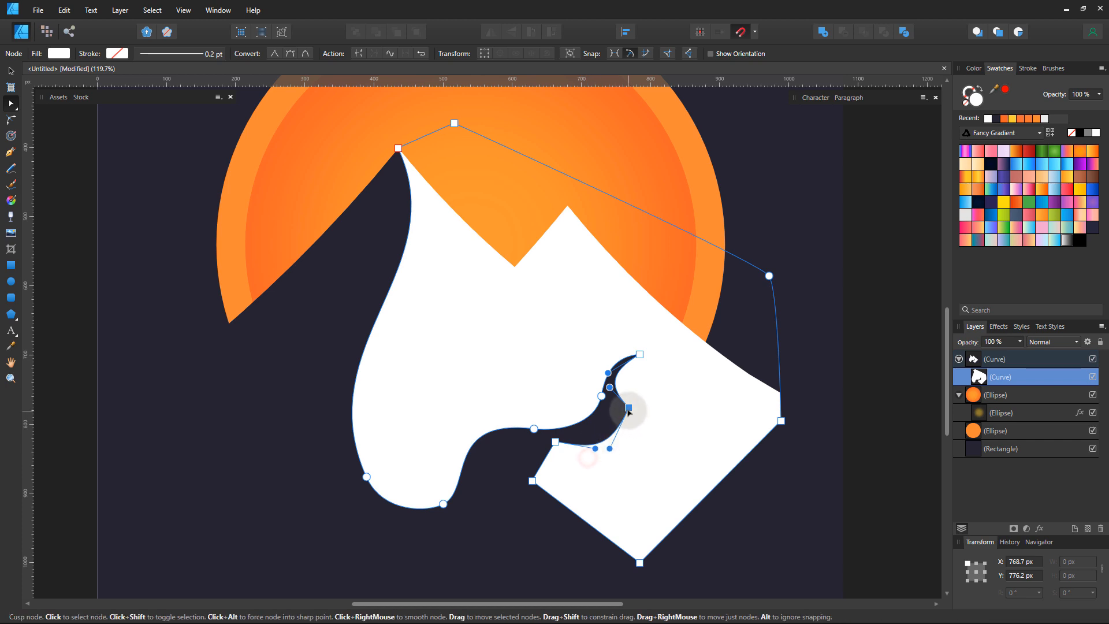
{"action": "left_click_drag", "start_coordinate": [616, 447], "coordinate": [630, 435]}
{"action": "left_click_drag", "start_coordinate": [614, 389], "coordinate": [616, 386]}
{"action": "left_click_drag", "start_coordinate": [628, 434], "coordinate": [639, 406]}
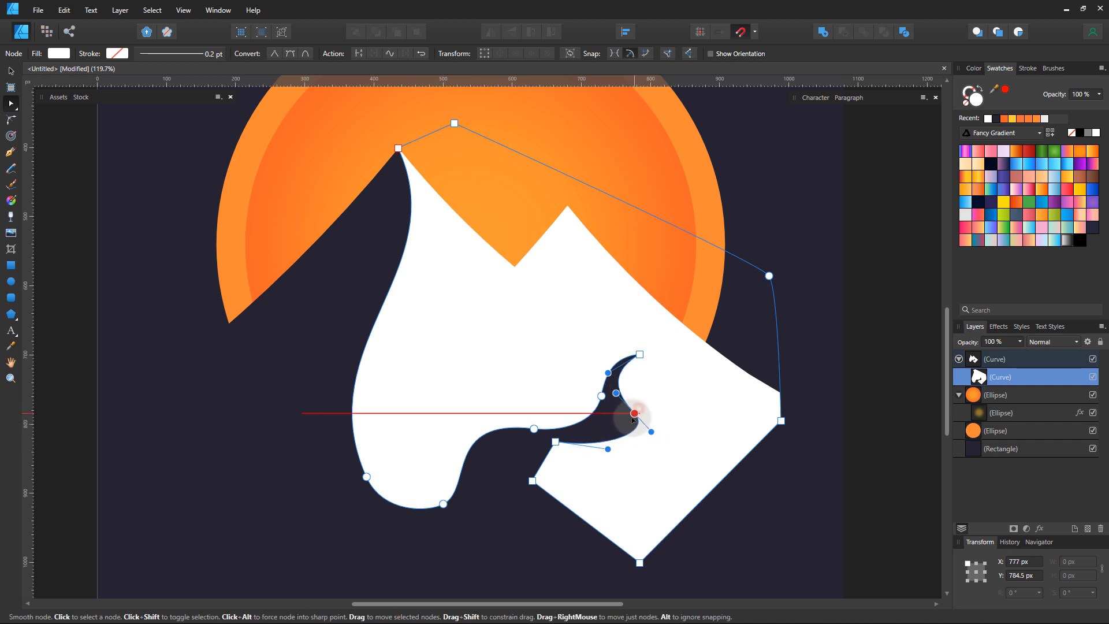
{"action": "left_click_drag", "start_coordinate": [633, 419], "coordinate": [635, 409]}
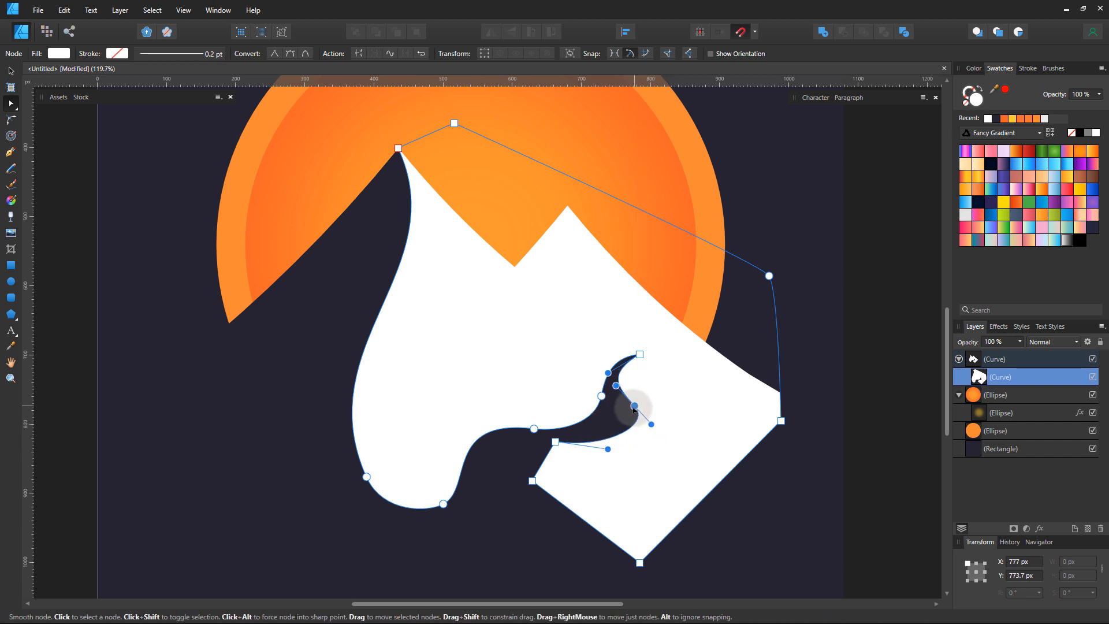
{"action": "left_click_drag", "start_coordinate": [608, 449], "coordinate": [578, 446]}
{"action": "left_click_drag", "start_coordinate": [651, 426], "coordinate": [629, 380]}
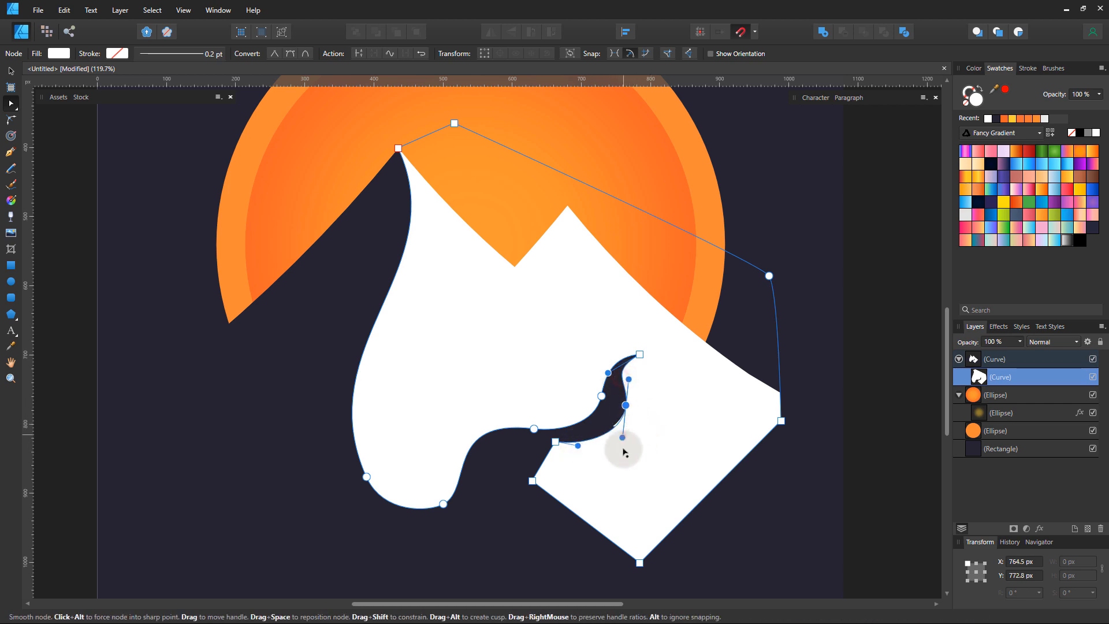
{"action": "left_click_drag", "start_coordinate": [623, 450], "coordinate": [621, 445]}
{"action": "left_click_drag", "start_coordinate": [627, 406], "coordinate": [627, 377]}
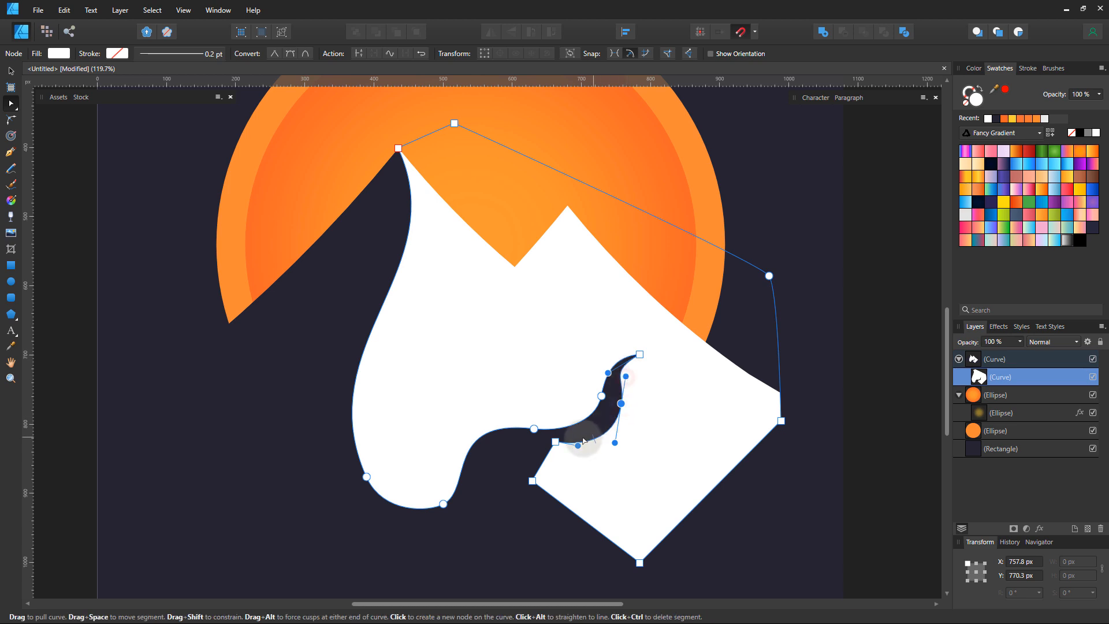
- Round the white shape's lower corner beneath the notch into a lobe and bend its bottom edge into an S-curve
{"action": "mouse_move", "coordinate": [543, 462]}
{"action": "left_mouse_down"}
{"action": "mouse_move", "coordinate": [507, 461]}
{"action": "mouse_move", "coordinate": [521, 435]}
{"action": "mouse_move", "coordinate": [556, 452]}
{"action": "left_mouse_up"}
{"action": "left_click", "coordinate": [533, 482]}
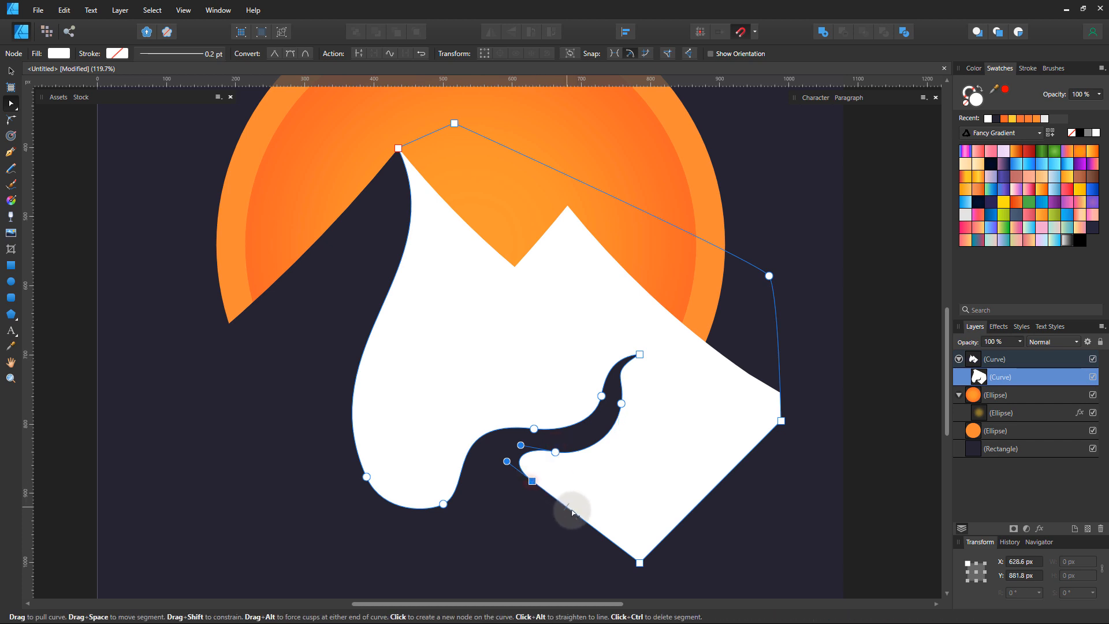
{"action": "left_click_drag", "start_coordinate": [582, 516], "coordinate": [651, 472]}
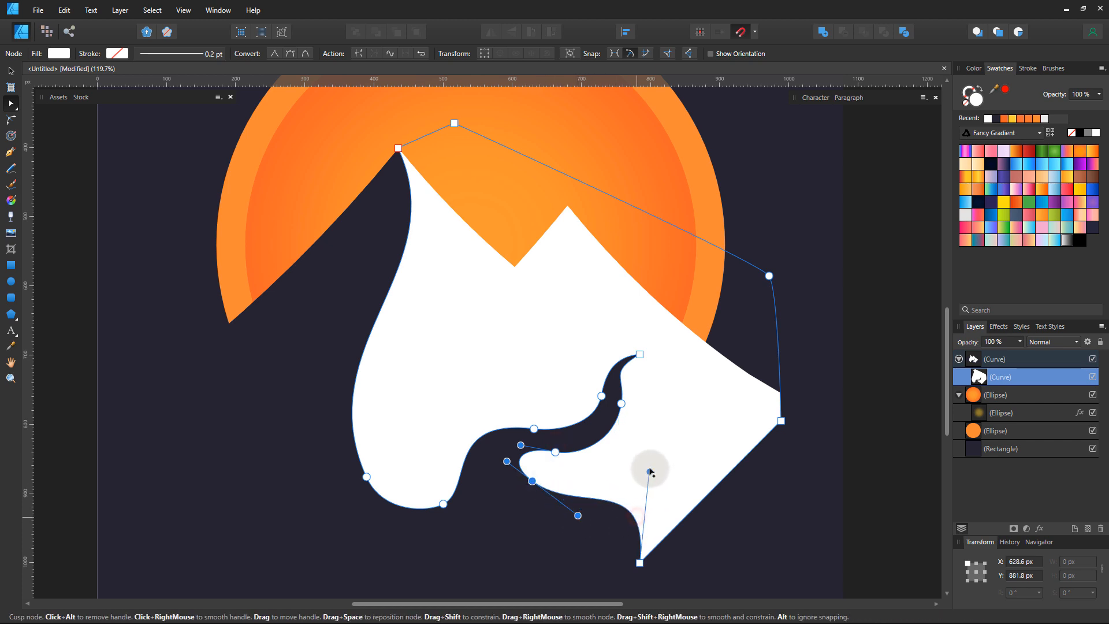
{"action": "key", "text": "v"}
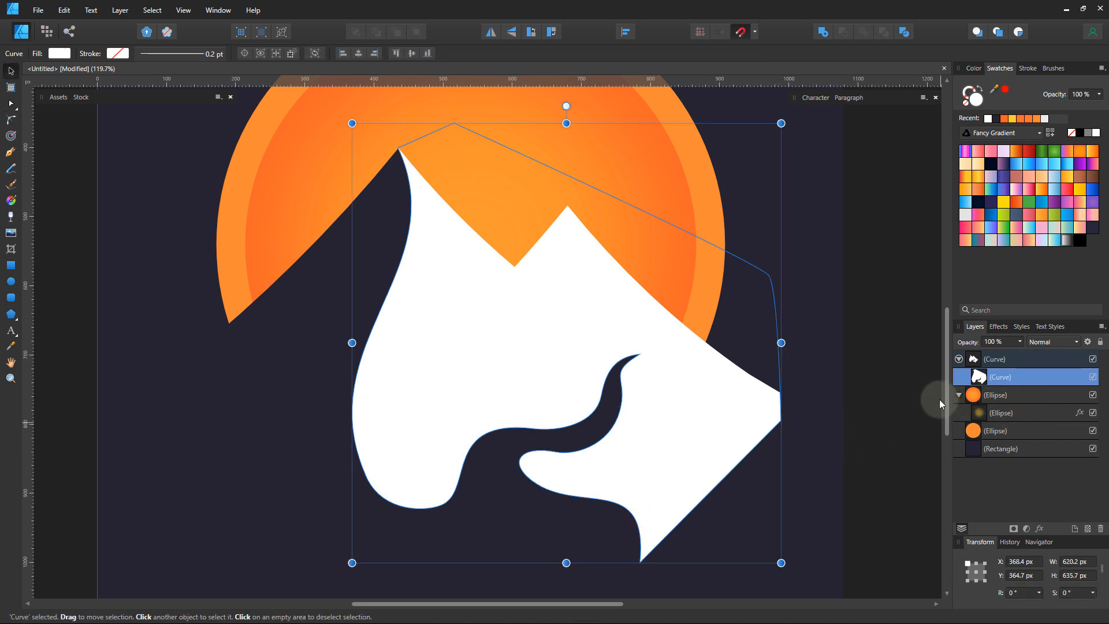
- Try to clip the mountain shape inside the inner sun circle and undo the nesting
{"action": "double_click", "coordinate": [1017, 360]}
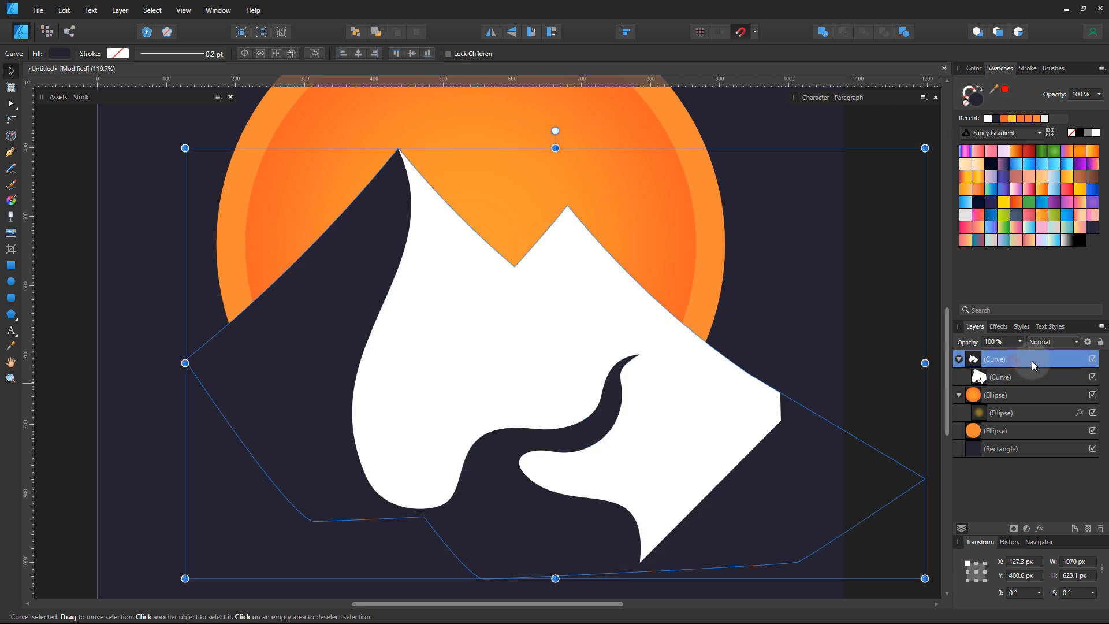
{"action": "left_click_drag", "start_coordinate": [1033, 381], "coordinate": [1031, 401]}
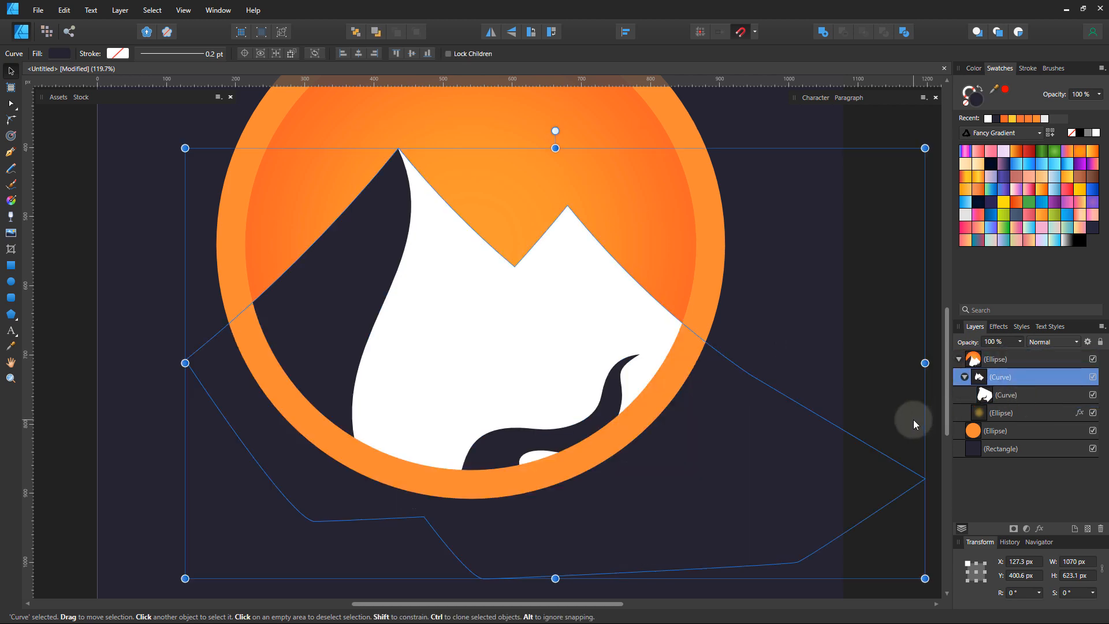
{"action": "key", "text": "ctrl+z"}
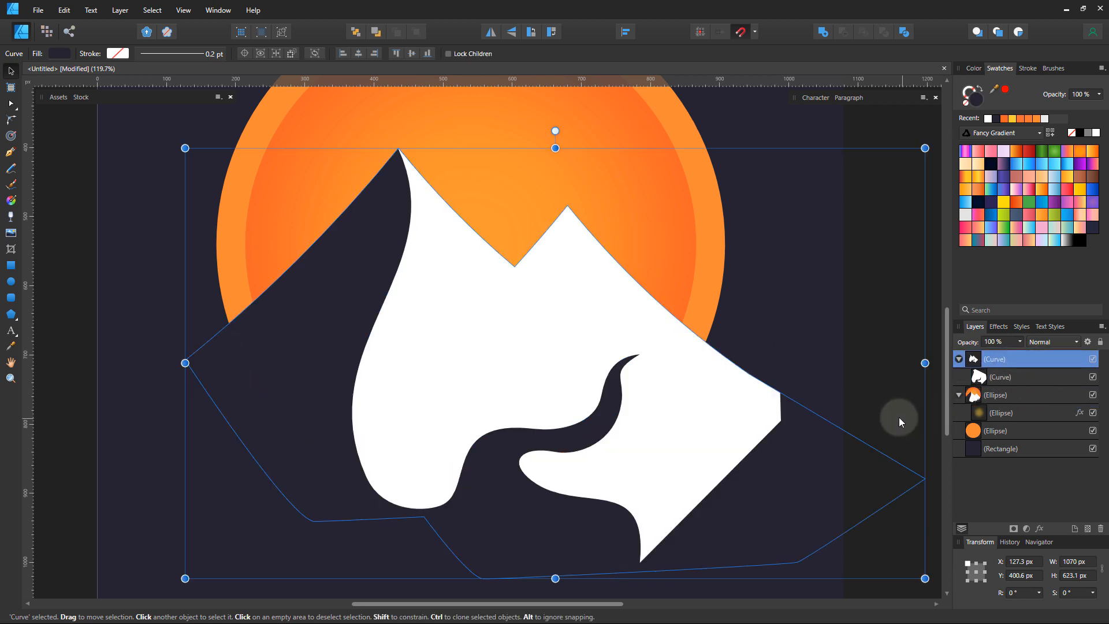
{"action": "left_click", "coordinate": [899, 417]}
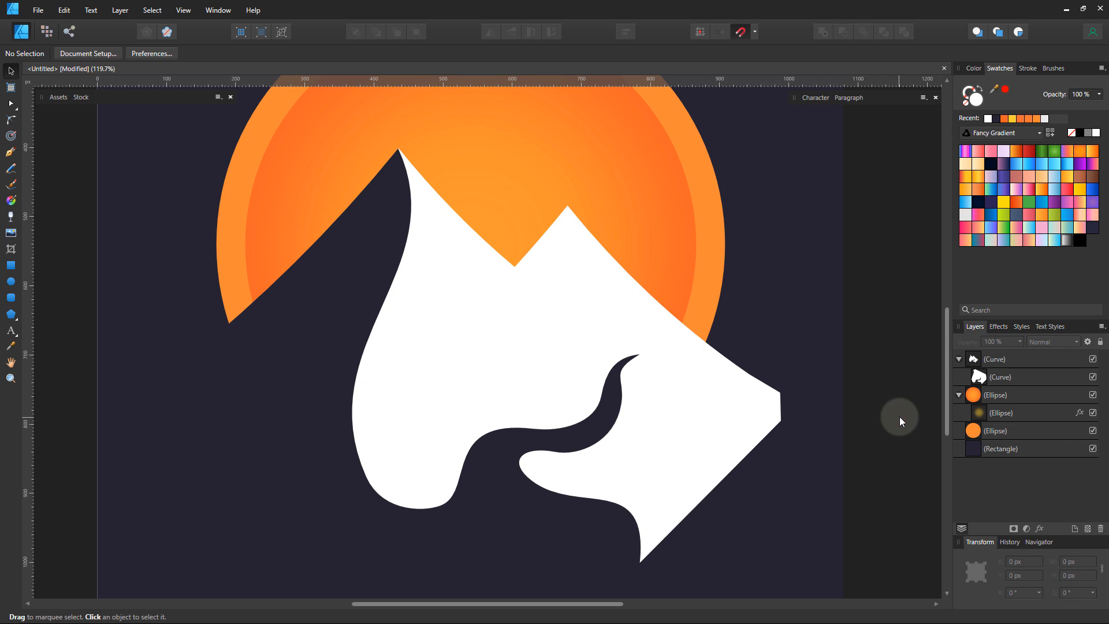
- Scale the white shape down to about 535 × 548 px and move it to about X 364, Y 329 px, meeting the taller peak
{"action": "left_click", "coordinate": [991, 377]}
{"action": "left_click_drag", "start_coordinate": [782, 563], "coordinate": [739, 520]}
{"action": "left_click_drag", "start_coordinate": [627, 446], "coordinate": [624, 438]}
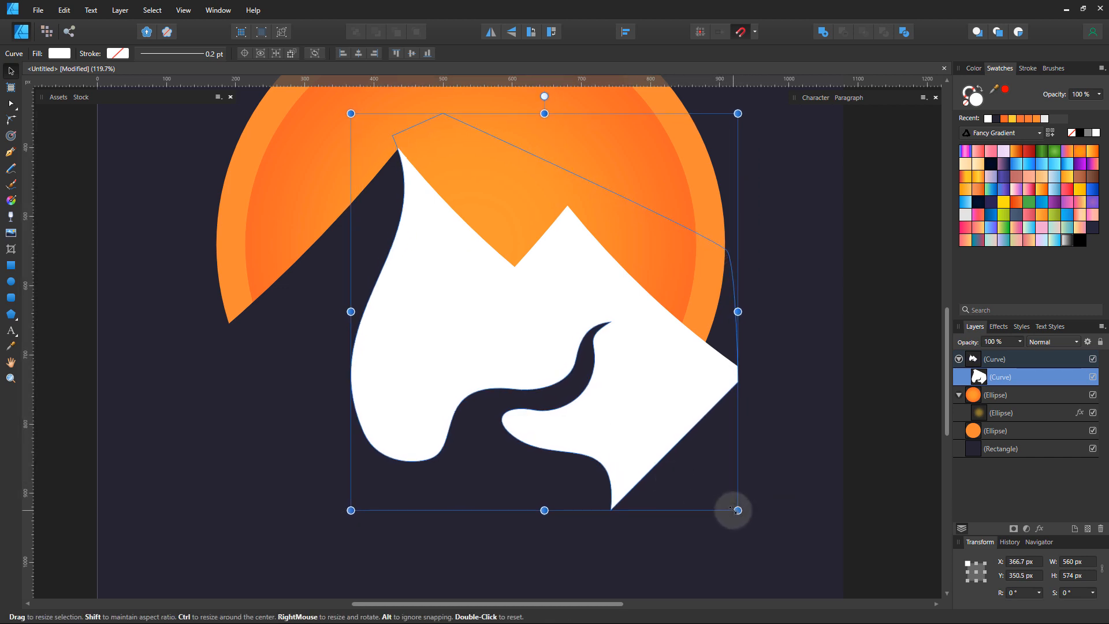
{"action": "mouse_move", "coordinate": [735, 508]}
{"action": "left_mouse_down"}
{"action": "mouse_move", "coordinate": [714, 483]}
{"action": "mouse_move", "coordinate": [721, 492]}
{"action": "left_mouse_up"}
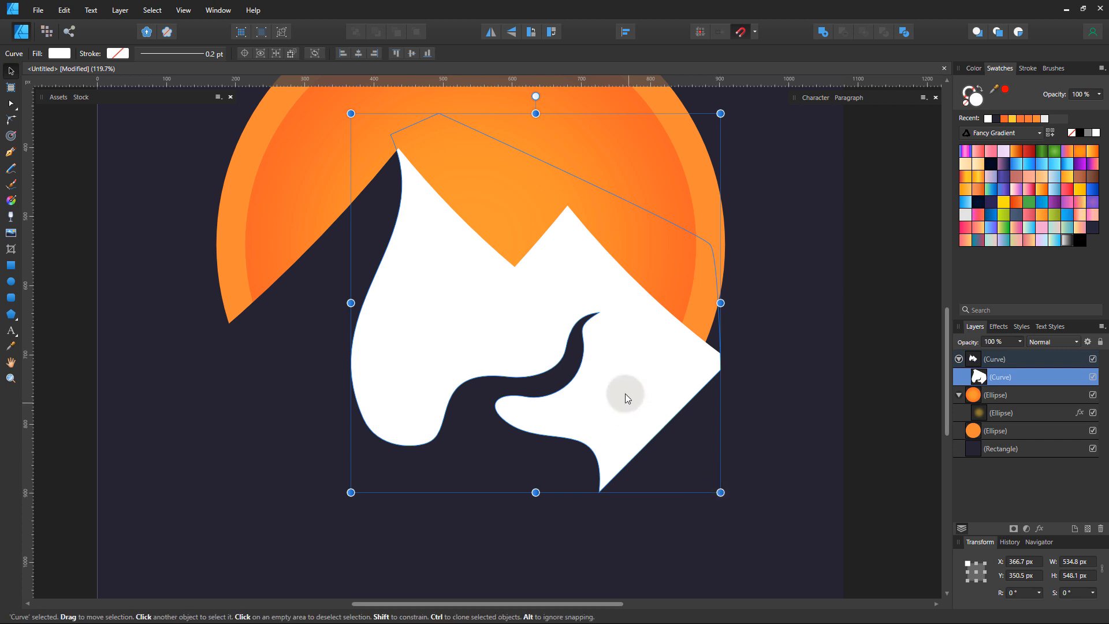
{"action": "left_click_drag", "start_coordinate": [617, 379], "coordinate": [613, 367]}
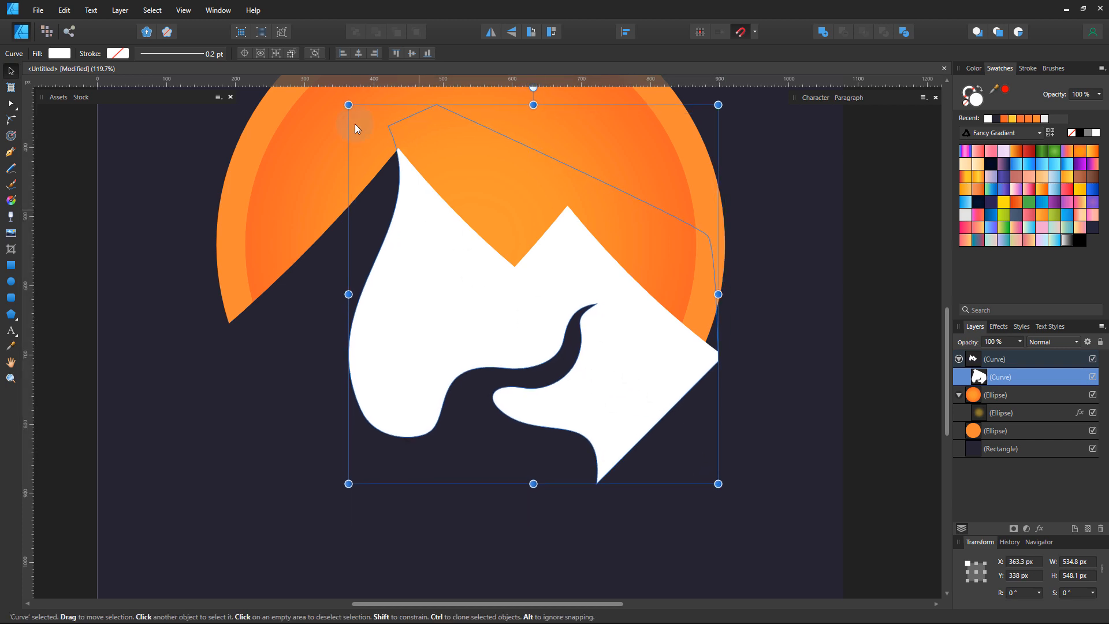
{"action": "scroll", "coordinate": [355, 124], "scroll_direction": "up", "scroll_amount": 4}
{"action": "left_click_drag", "start_coordinate": [488, 290], "coordinate": [486, 290]}
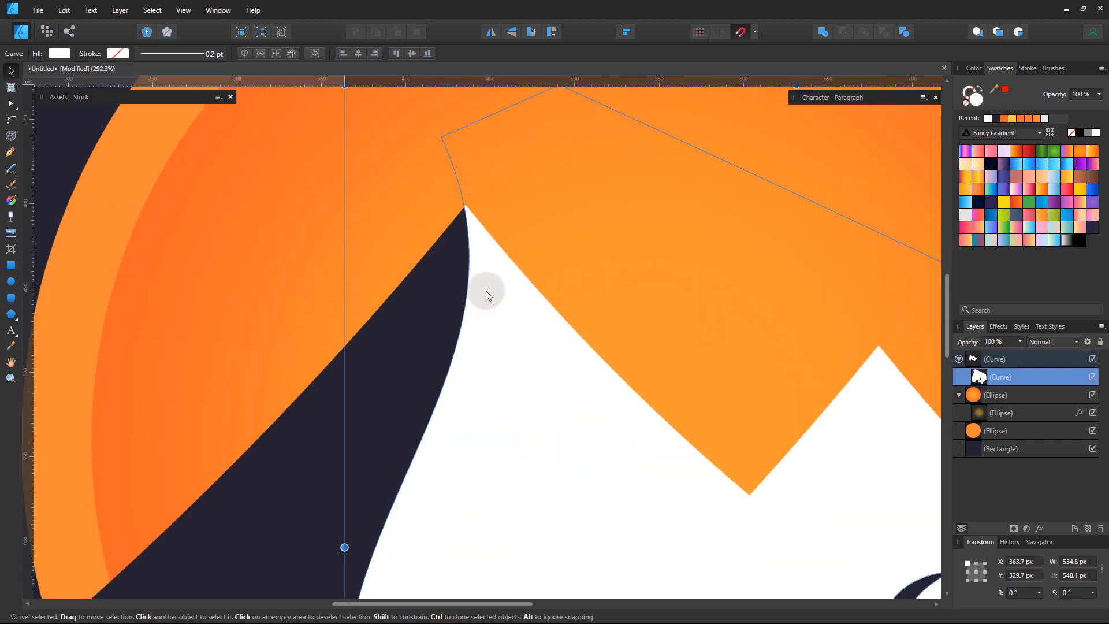
{"action": "scroll", "coordinate": [448, 289], "scroll_direction": "down", "scroll_amount": 5}
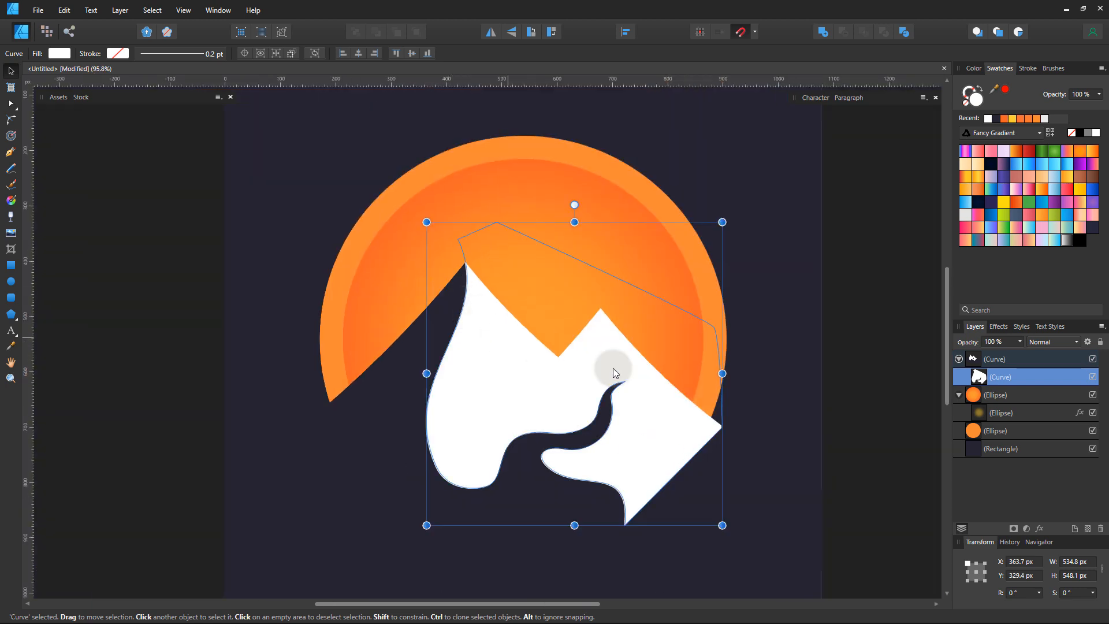
{"action": "left_click", "coordinate": [852, 443]}
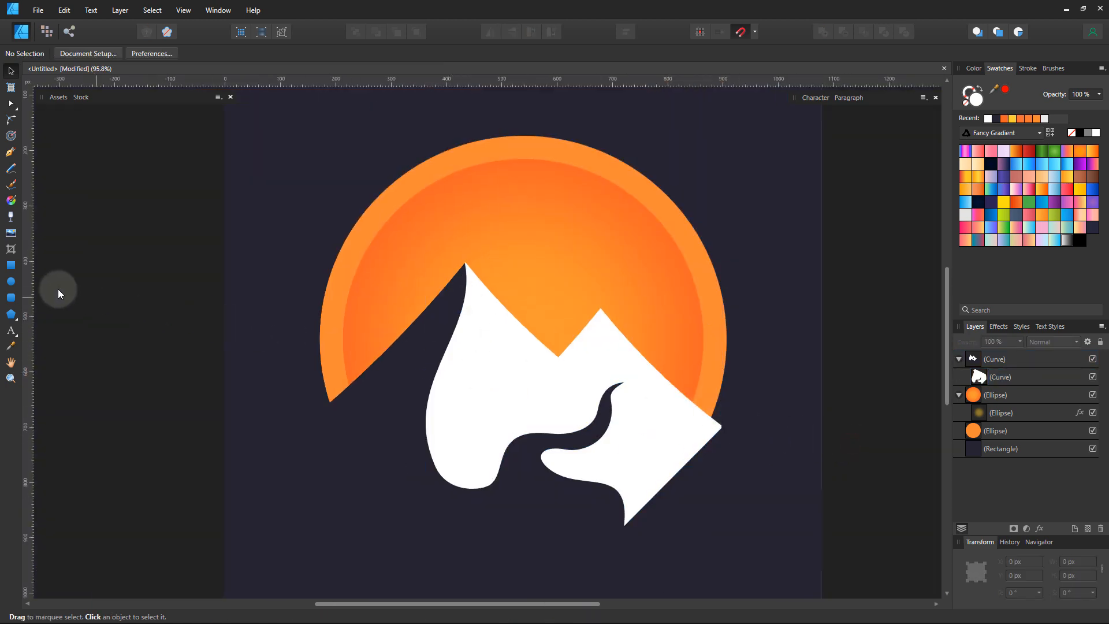
- Draw a circle about 734 px wide from the sun's centre over the whole sun and remove its fill
{"action": "left_click", "coordinate": [11, 283]}
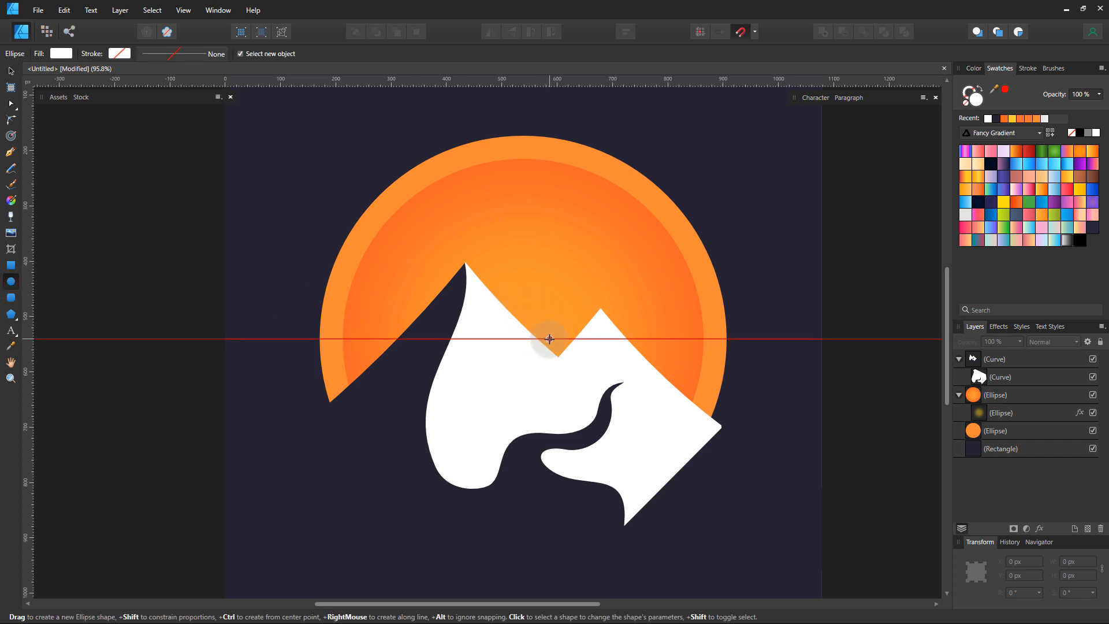
{"action": "left_click_drag", "start_coordinate": [533, 339], "coordinate": [763, 500]}
{"action": "key", "text": "ctrl+z"}
{"action": "key", "text": "v"}
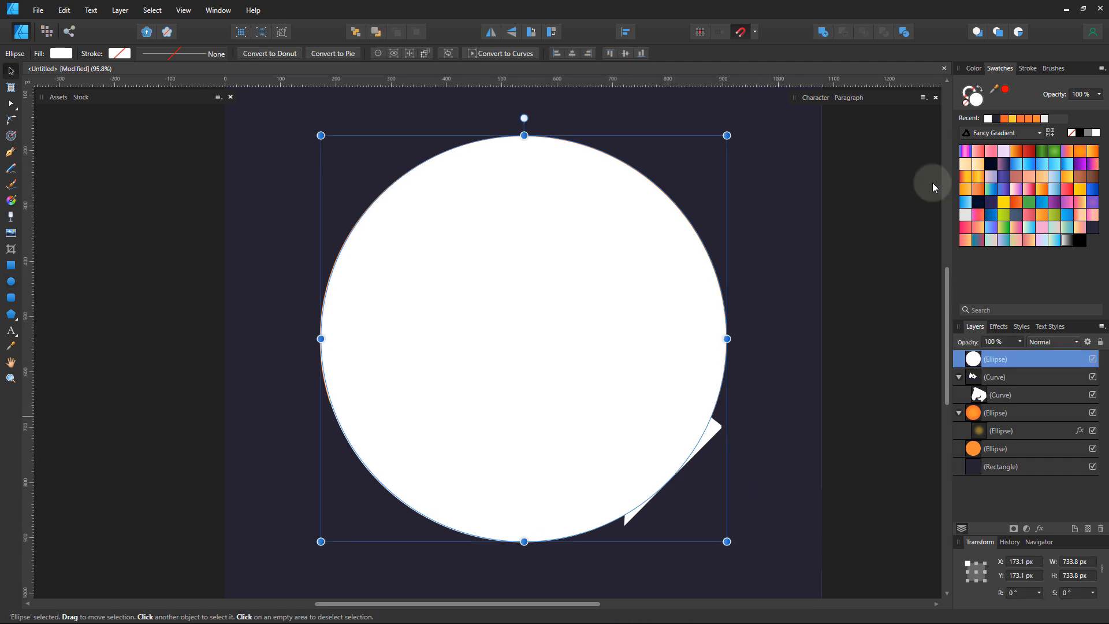
{"action": "left_click", "coordinate": [968, 108]}
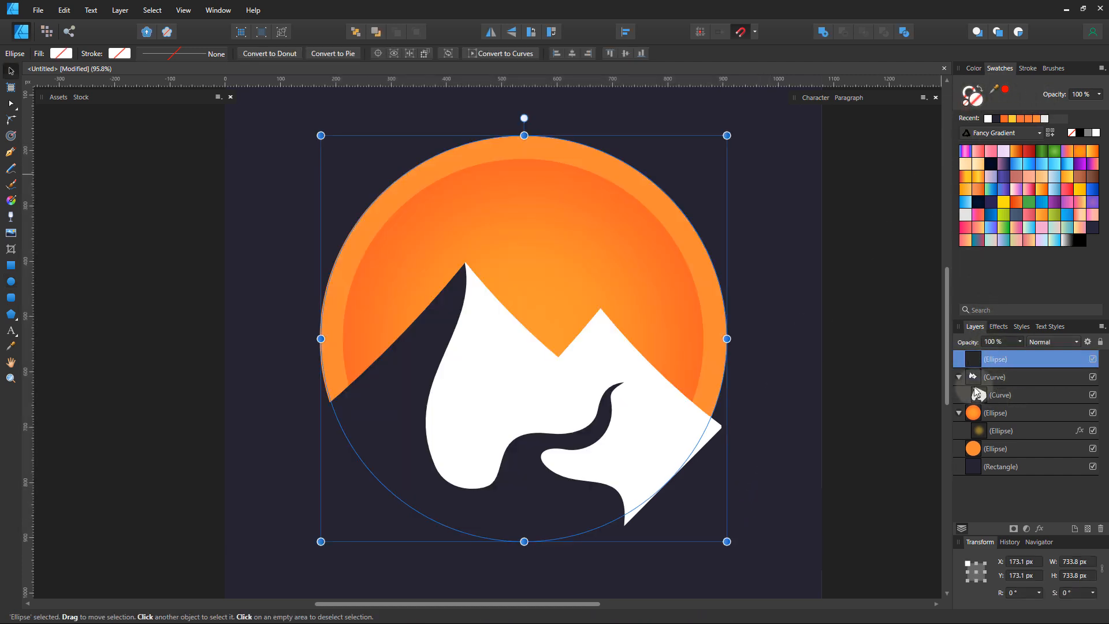
- Clip the mountain shape, together with its white area, inside the new unfilled circle
{"action": "left_click", "coordinate": [958, 377]}
{"action": "mouse_move", "coordinate": [1029, 377]}
{"action": "left_mouse_down"}
{"action": "mouse_move", "coordinate": [1028, 355]}
{"action": "mouse_move", "coordinate": [1030, 380]}
{"action": "left_mouse_up"}
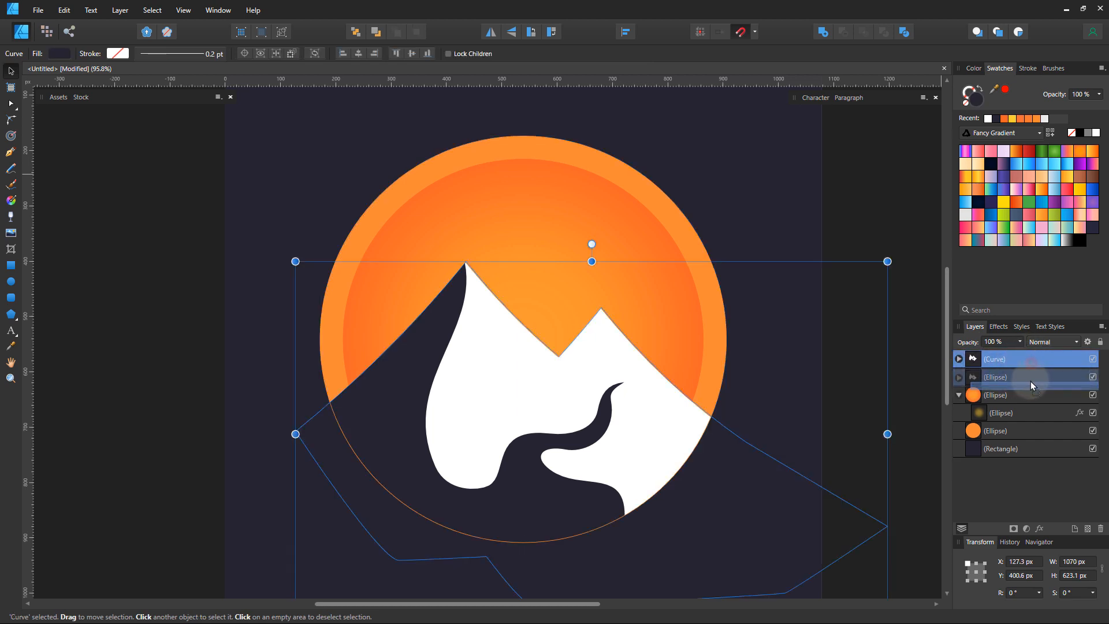
{"action": "left_click", "coordinate": [880, 398]}
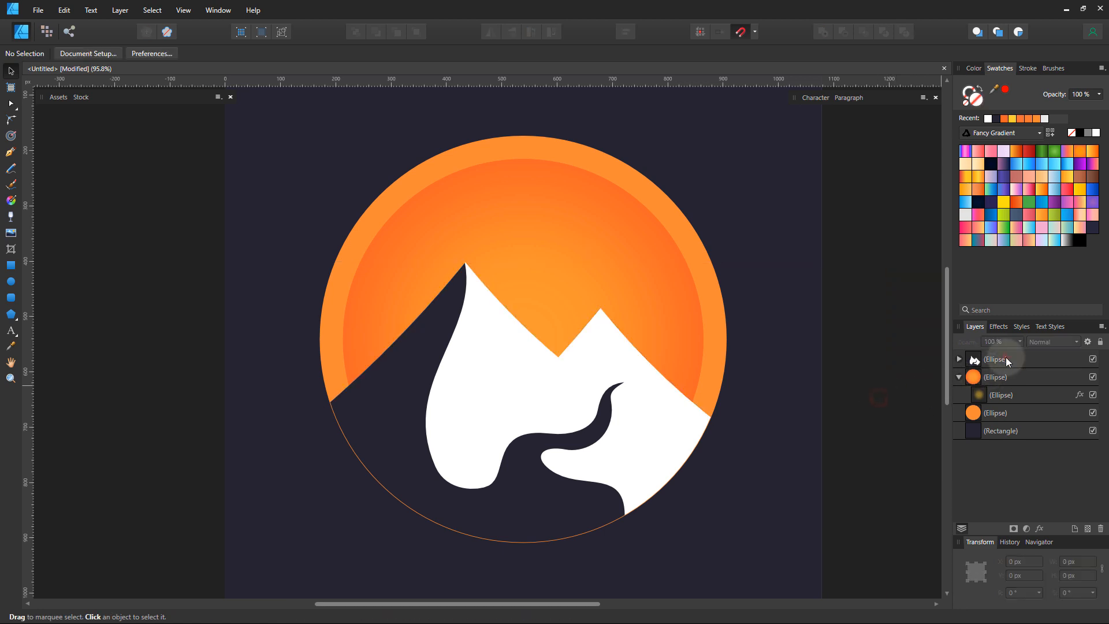
- Resize the clipping circle about its centre to about 735 px wide, covering the thin orange rim along its lower edge
{"action": "left_click", "coordinate": [1005, 358]}
{"action": "scroll", "coordinate": [714, 538], "scroll_direction": "up", "scroll_amount": 4}
{"action": "scroll", "coordinate": [710, 539], "scroll_direction": "up", "scroll_amount": 3}
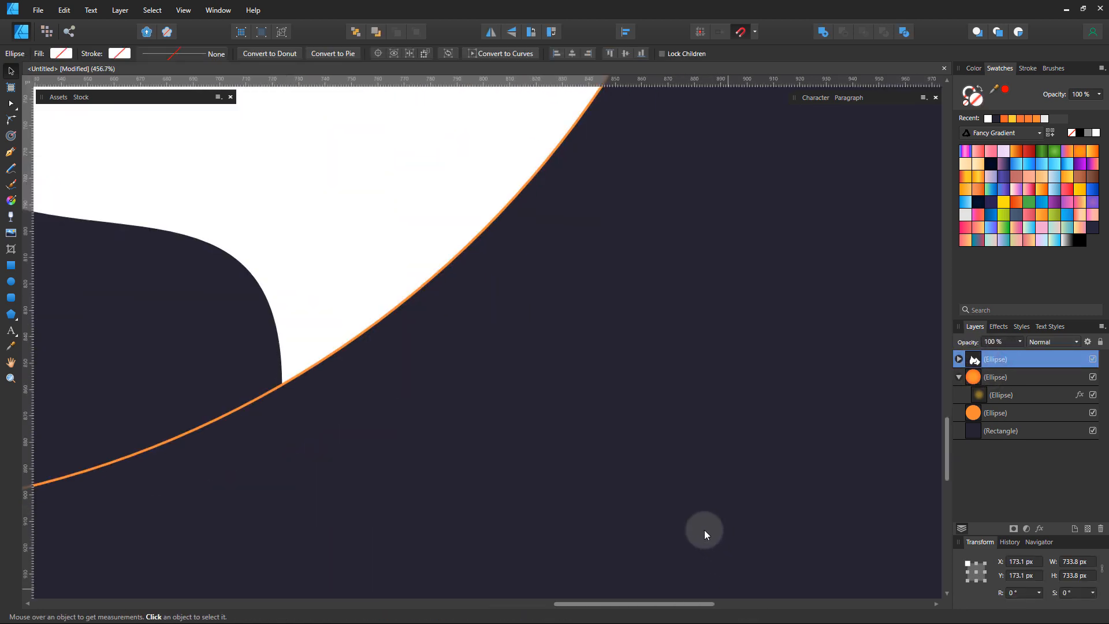
{"action": "left_click_drag", "start_coordinate": [765, 513], "coordinate": [767, 515]}
{"action": "scroll", "coordinate": [674, 483], "scroll_direction": "down", "scroll_amount": 5}
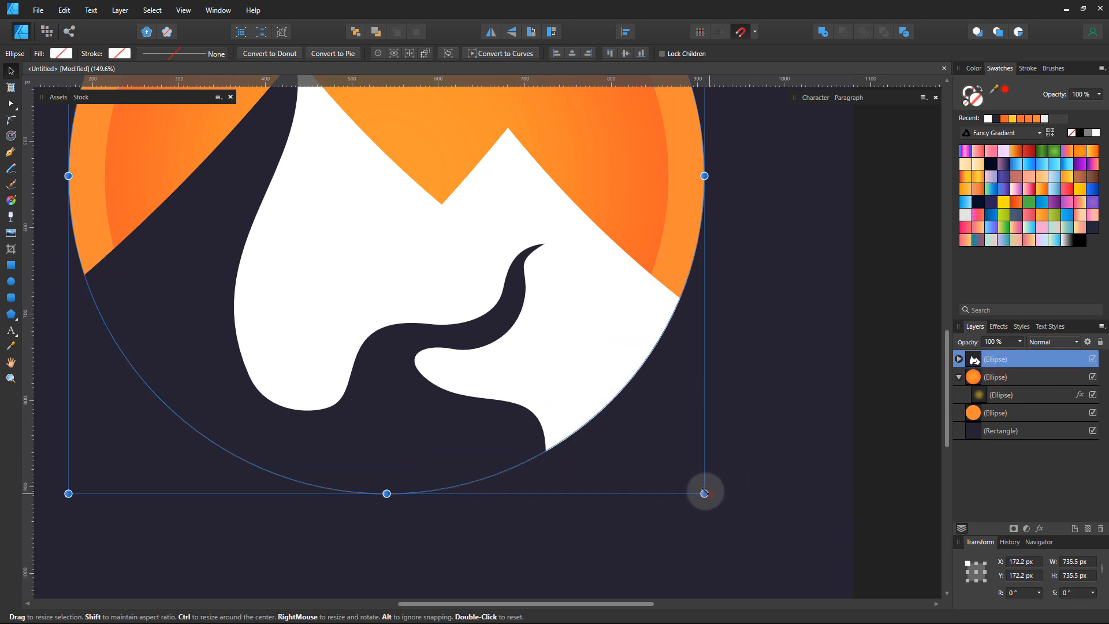
{"action": "left_click_drag", "start_coordinate": [705, 493], "coordinate": [707, 494]}
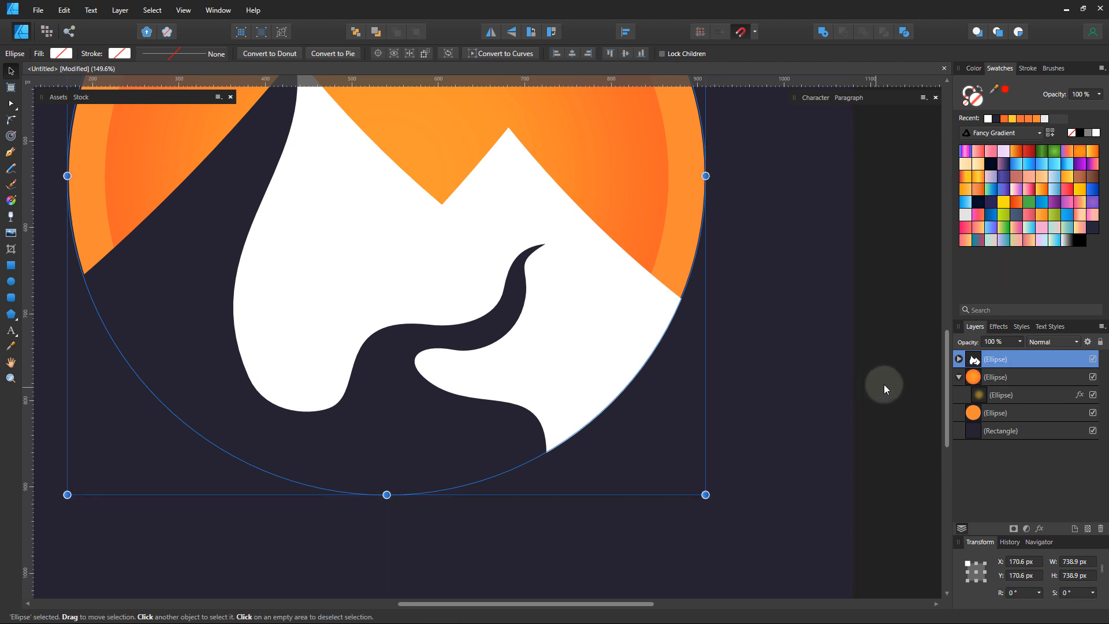
{"action": "left_click", "coordinate": [884, 384]}
{"action": "scroll", "coordinate": [686, 330], "scroll_direction": "up", "scroll_amount": 5}
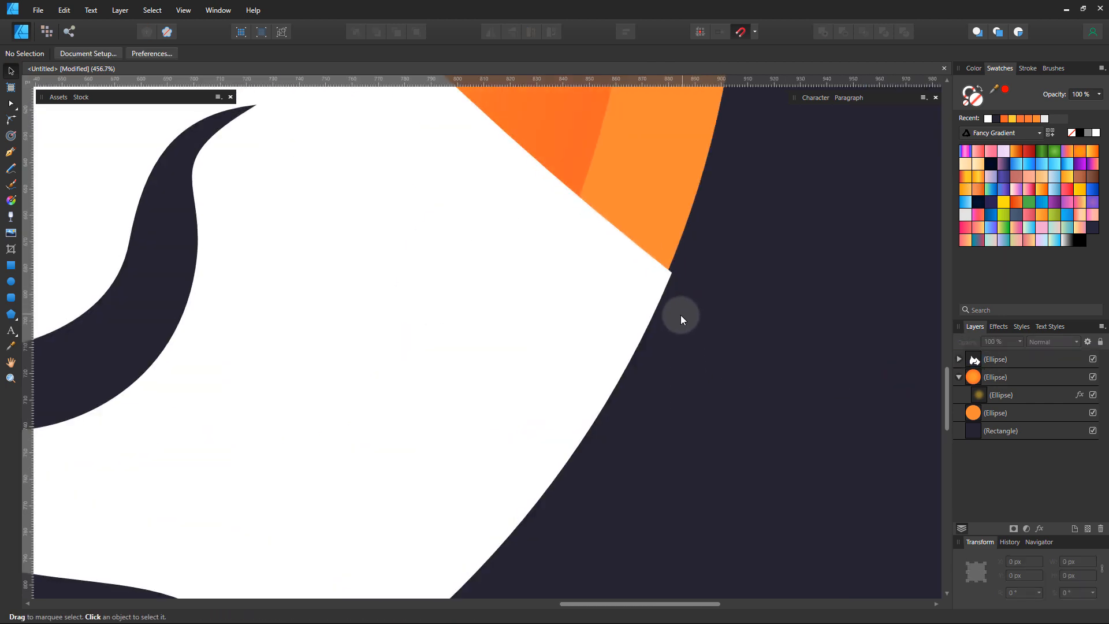
{"action": "left_click", "coordinate": [629, 310]}
{"action": "scroll", "coordinate": [594, 299], "scroll_direction": "down", "scroll_amount": 3}
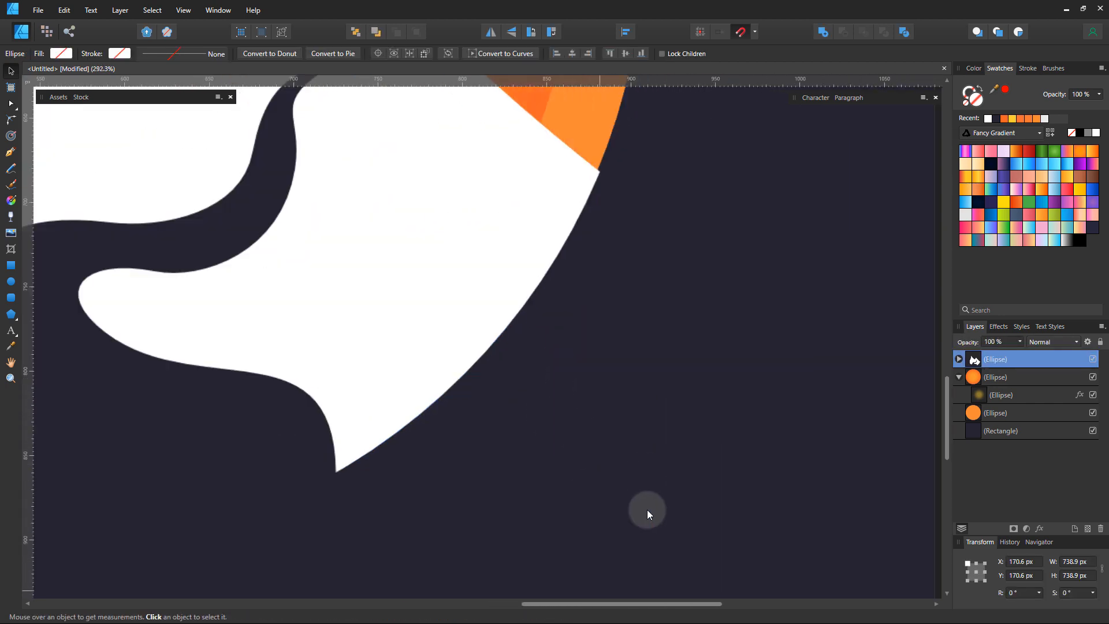
{"action": "left_click_drag", "start_coordinate": [646, 555], "coordinate": [645, 554]}
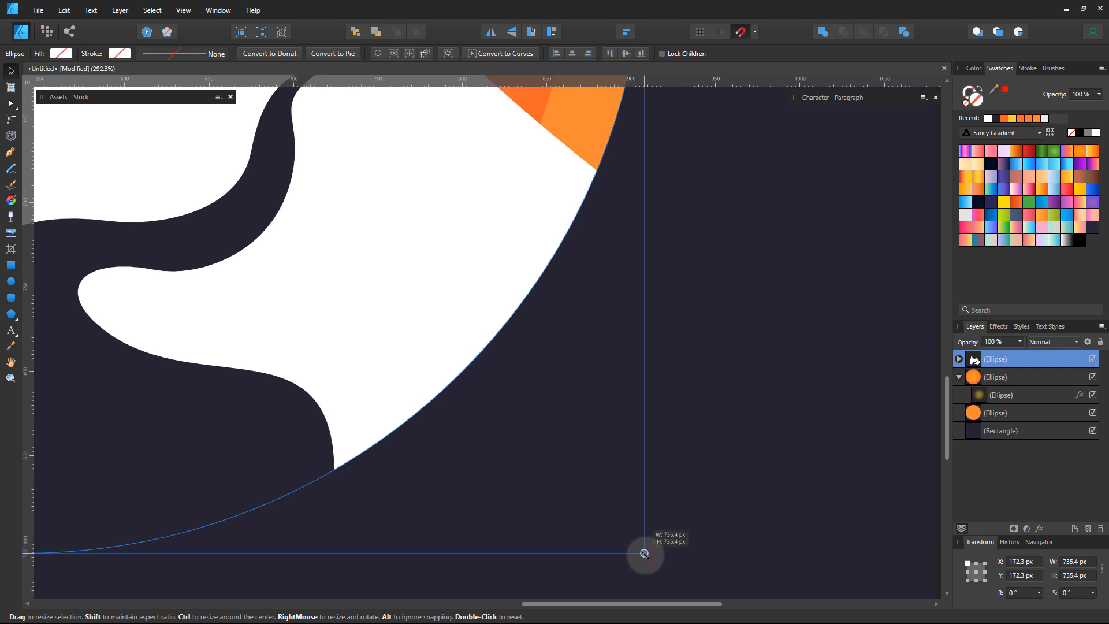
{"action": "scroll", "coordinate": [647, 511], "scroll_direction": "down", "scroll_amount": 4}
{"action": "left_click", "coordinate": [800, 459]}
- Change the white mountain area's fill to a very pale pink with H 0, S 100, L 97
{"action": "scroll", "coordinate": [688, 434], "scroll_direction": "down", "scroll_amount": 4}
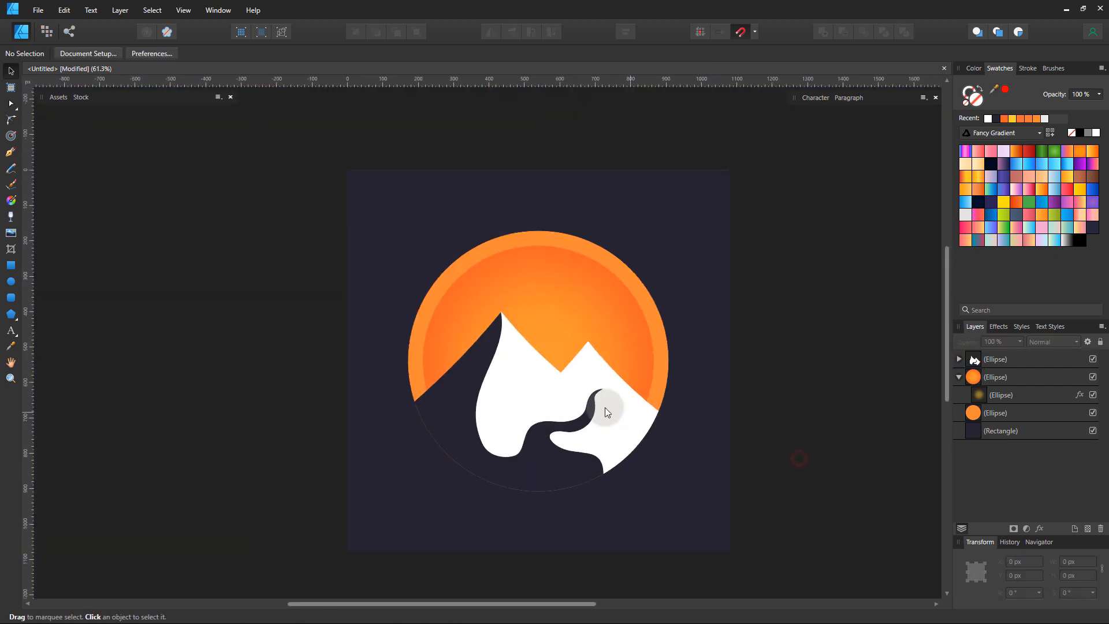
{"action": "left_click_drag", "start_coordinate": [662, 455], "coordinate": [592, 426]}
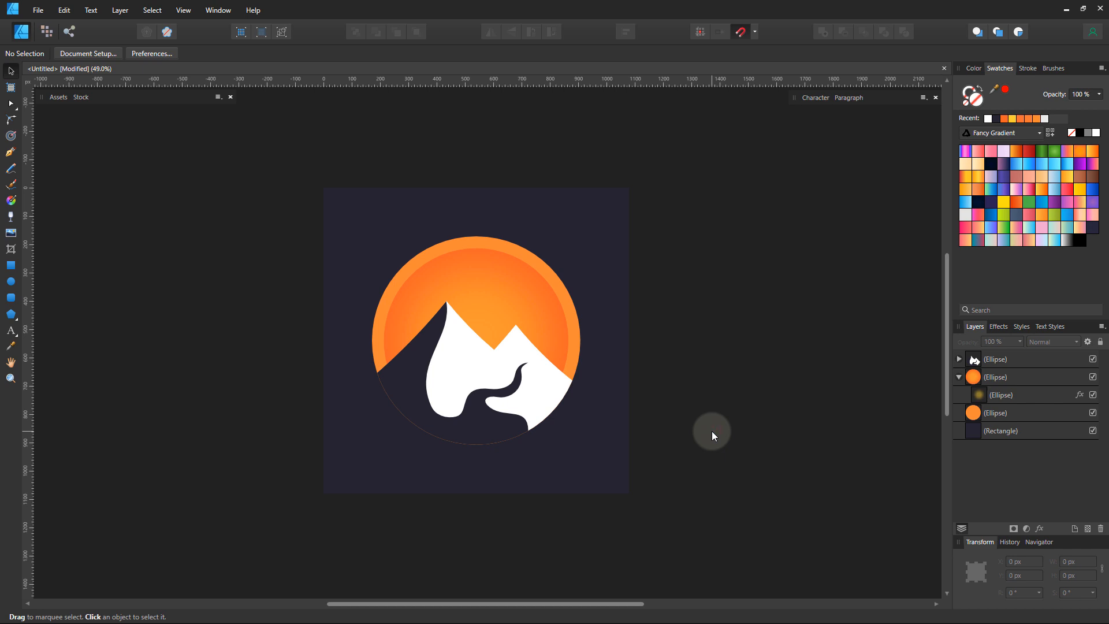
{"action": "double_click", "coordinate": [553, 384]}
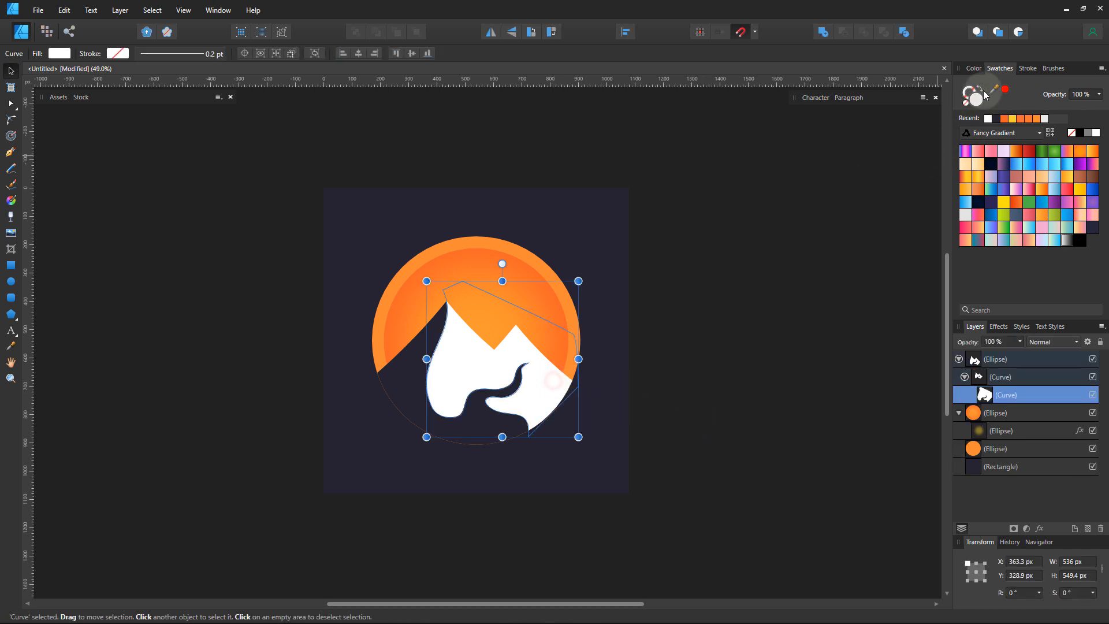
{"action": "left_click", "coordinate": [975, 70]}
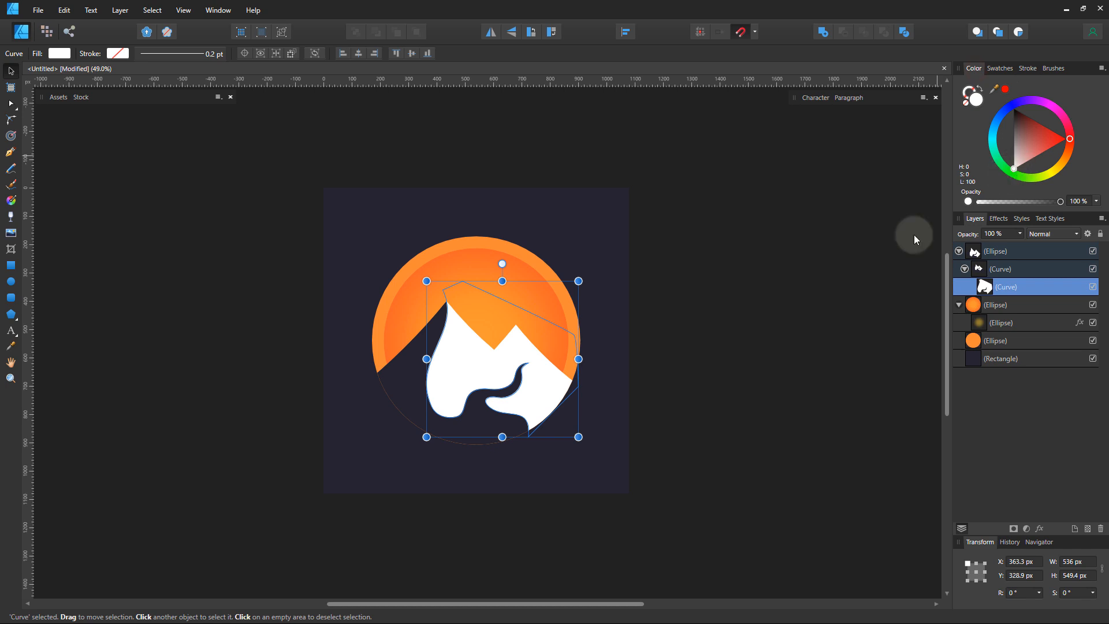
{"action": "scroll", "coordinate": [670, 367], "scroll_direction": "up", "scroll_amount": 5}
{"action": "left_click_drag", "start_coordinate": [411, 383], "coordinate": [642, 347]}
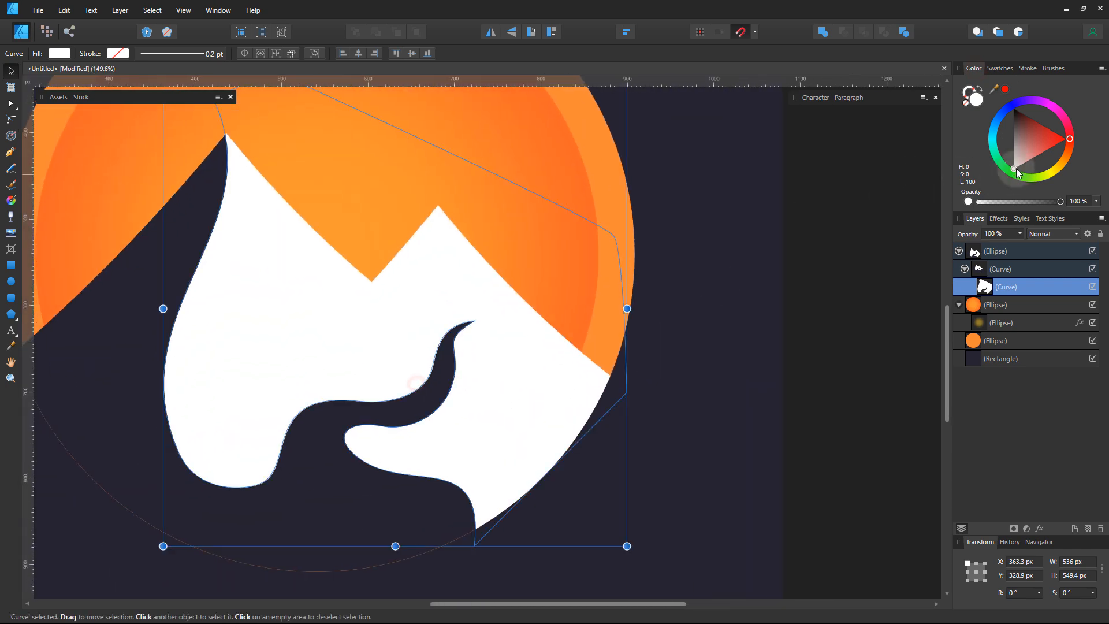
{"action": "mouse_move", "coordinate": [1015, 171]}
{"action": "left_mouse_down"}
{"action": "mouse_move", "coordinate": [1006, 181]}
{"action": "mouse_move", "coordinate": [1017, 186]}
{"action": "left_mouse_up"}
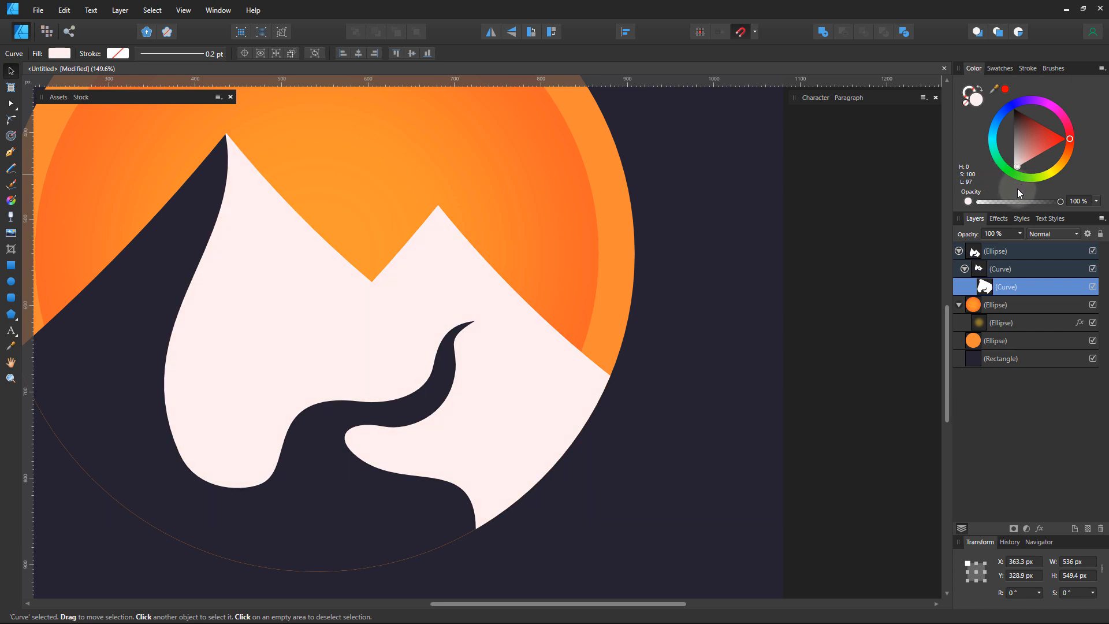
{"action": "left_click", "coordinate": [806, 327]}
{"action": "scroll", "coordinate": [544, 381], "scroll_direction": "down", "scroll_amount": 3}
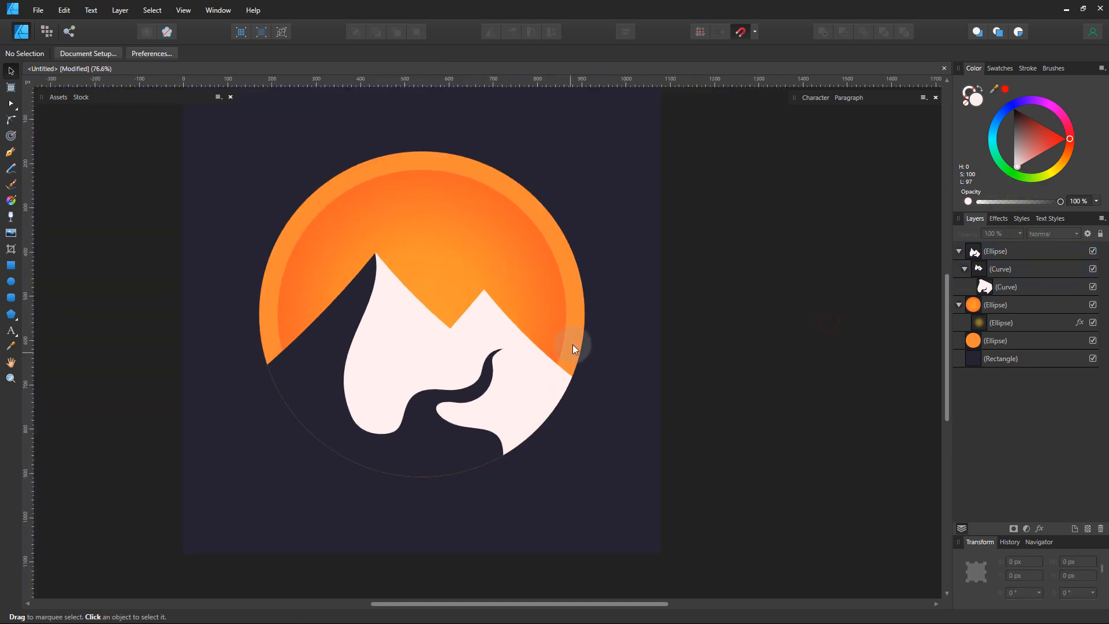
{"action": "left_click", "coordinate": [573, 345]}
{"action": "left_click", "coordinate": [1000, 68]}
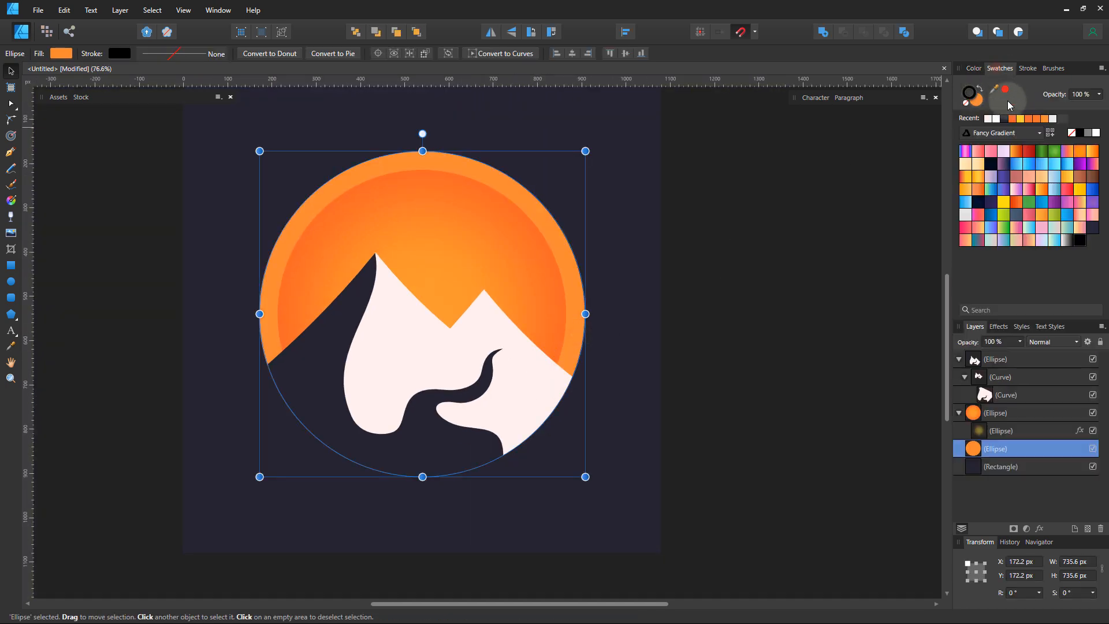
{"action": "left_click", "coordinate": [811, 251]}
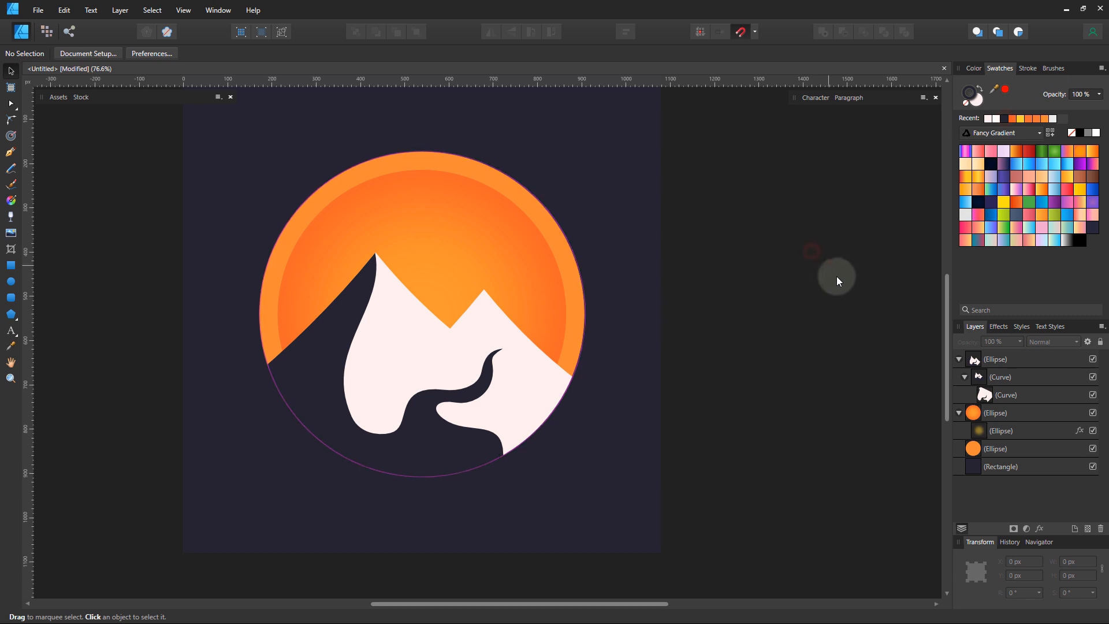
{"action": "scroll", "coordinate": [843, 289], "scroll_direction": "down", "scroll_amount": 1}
{"action": "left_click_drag", "start_coordinate": [753, 324], "coordinate": [733, 339]}
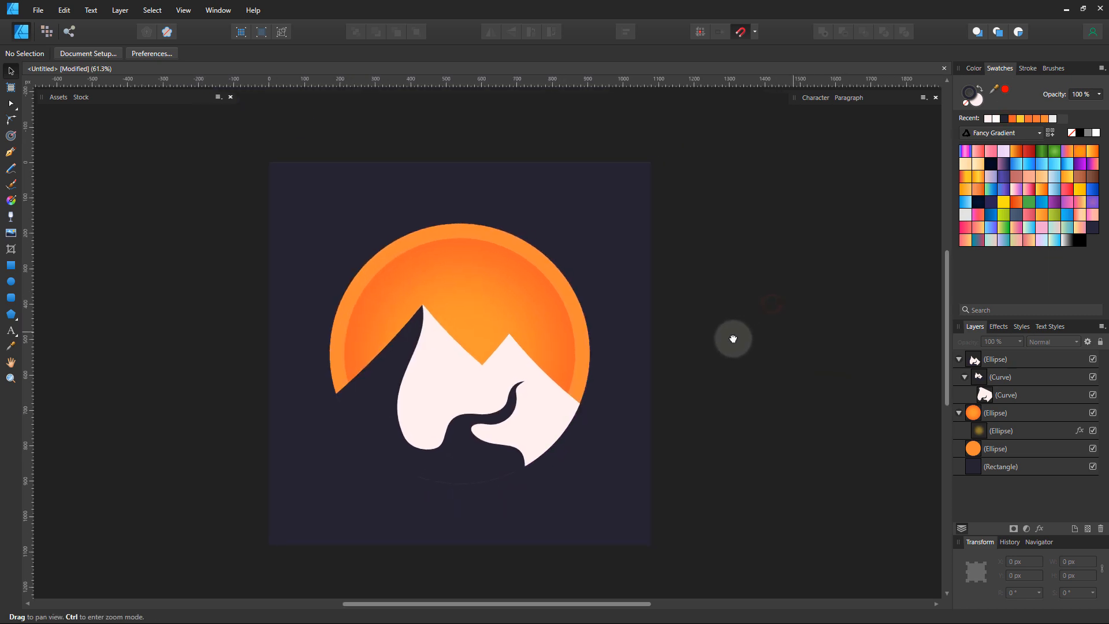
{"action": "left_click_drag", "start_coordinate": [555, 366], "coordinate": [568, 367]}
{"action": "left_click_drag", "start_coordinate": [615, 417], "coordinate": [613, 413]}
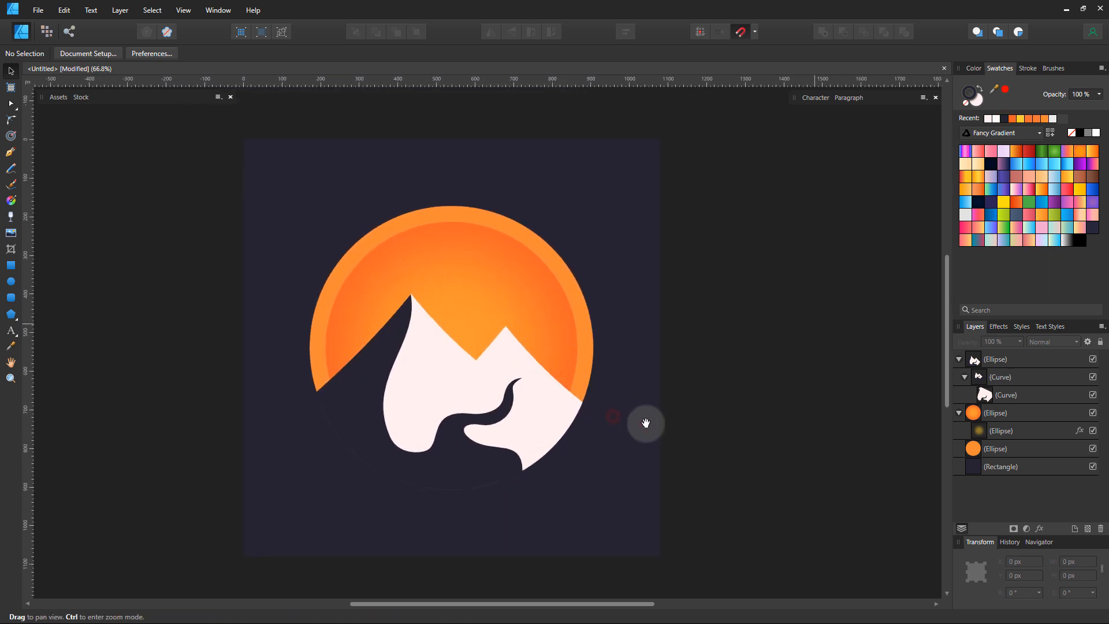